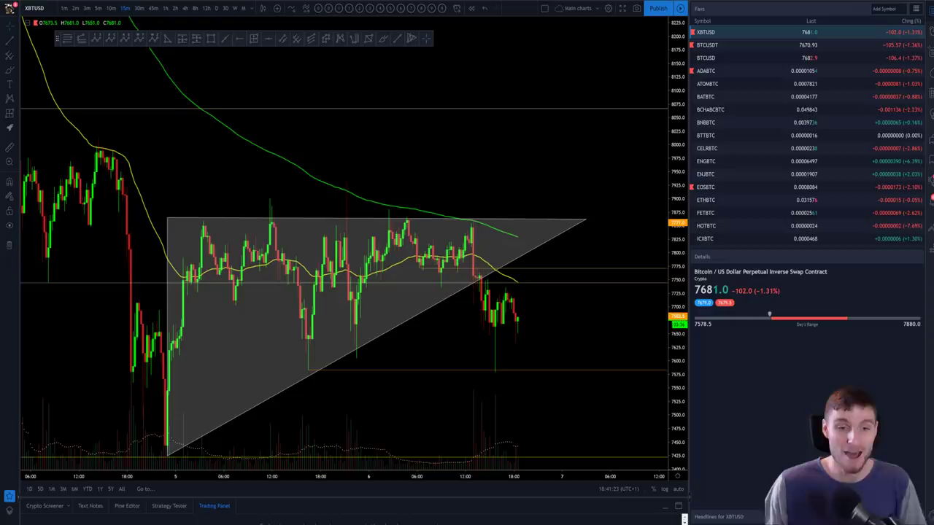
Step: Recentre the triangle, toggle between Main charts and Alt counts 3, ending on Alt counts 3, then go to Discord
left_click_drag(601, 192, 604, 173)
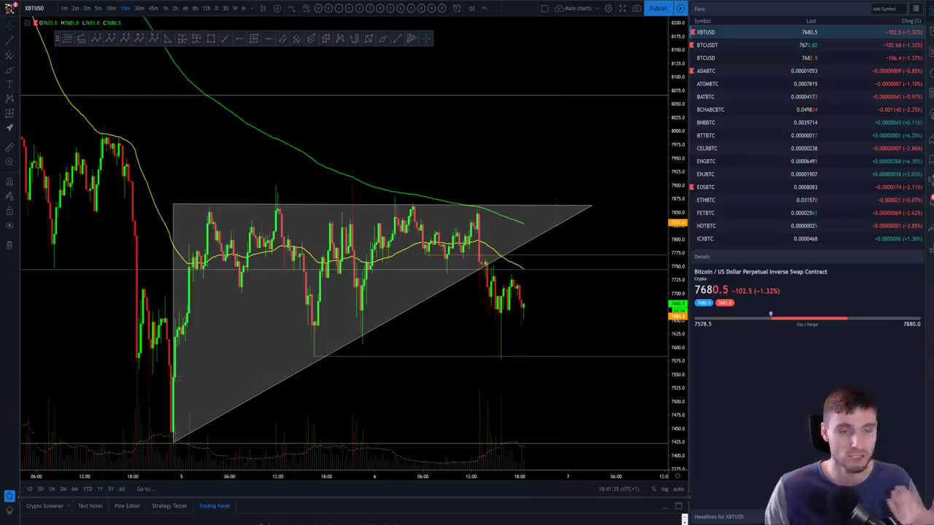
key("ctrl+Tab")
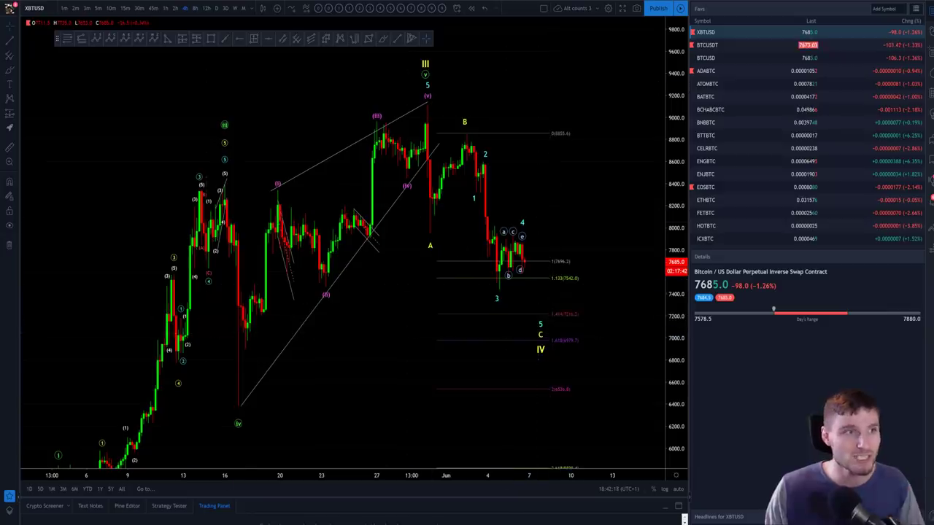
key("ctrl+Tab")
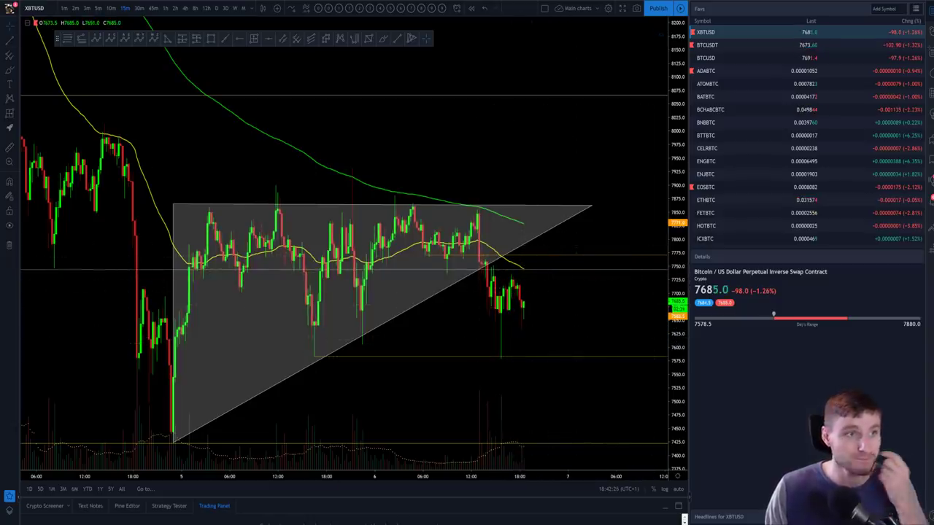
key("ctrl+Tab")
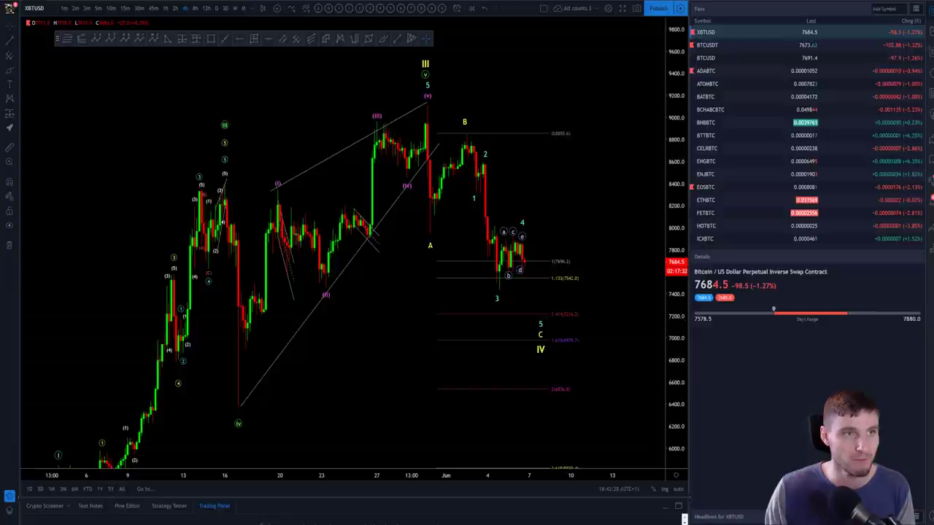
key("ctrl+Tab")
Step: Enlarge the posted XBTUSD triangle snapshot in ta-chat, briefly comparing it with the live TradingView chart
left_click(240, 337)
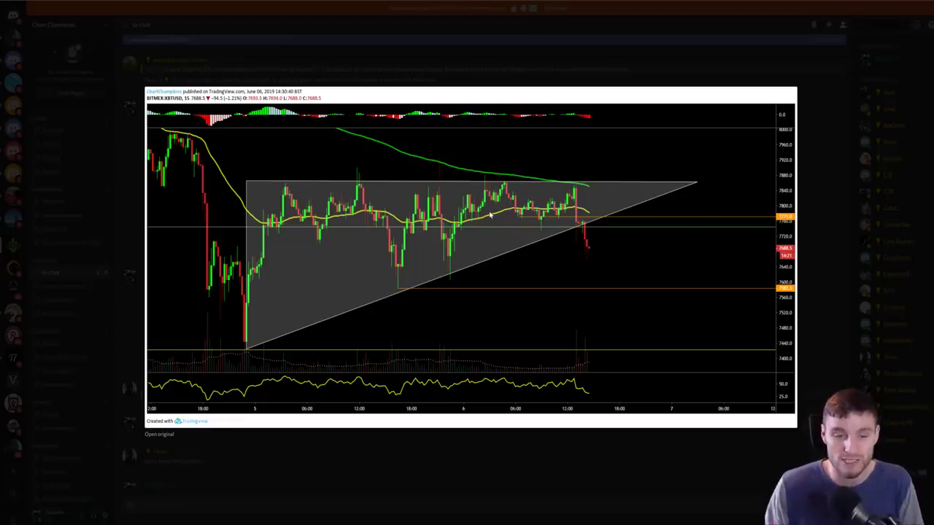
key("alt+Tab")
scroll(257, 255, "down", 3)
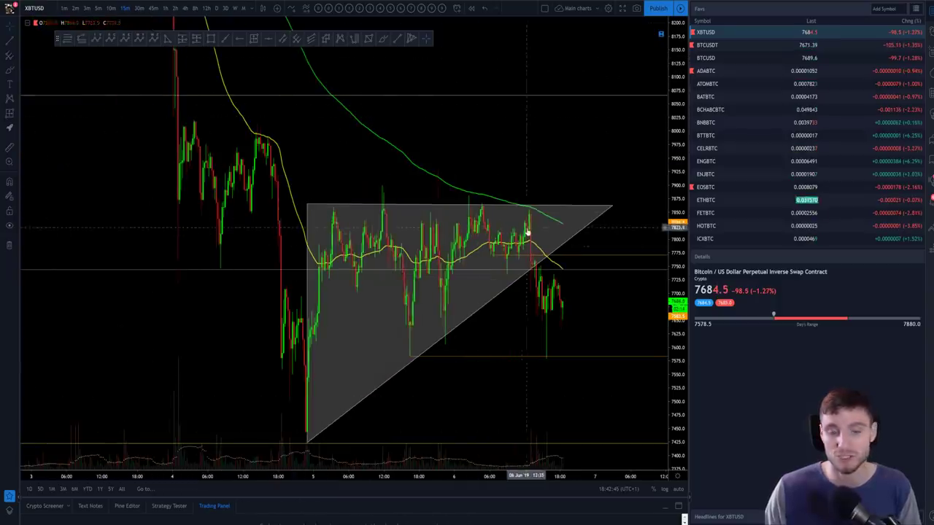
scroll(569, 365, "up", 3)
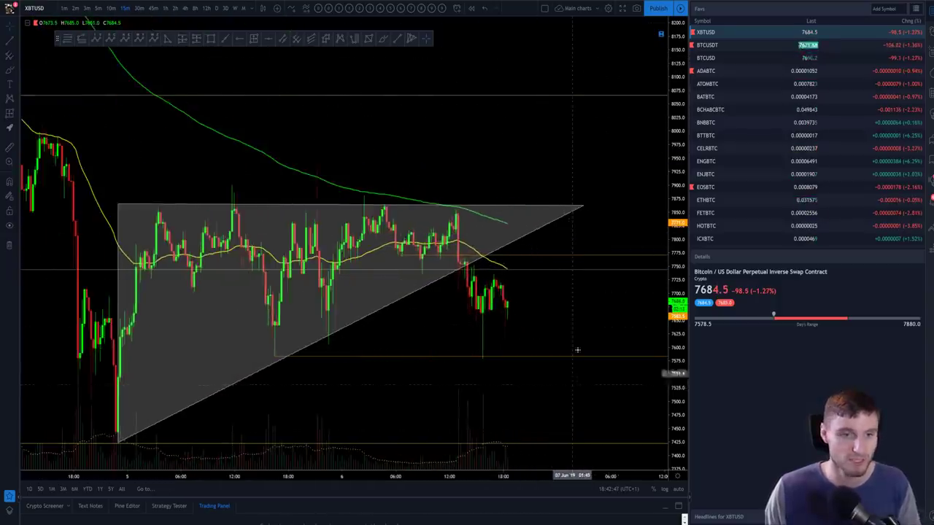
key("alt+Tab")
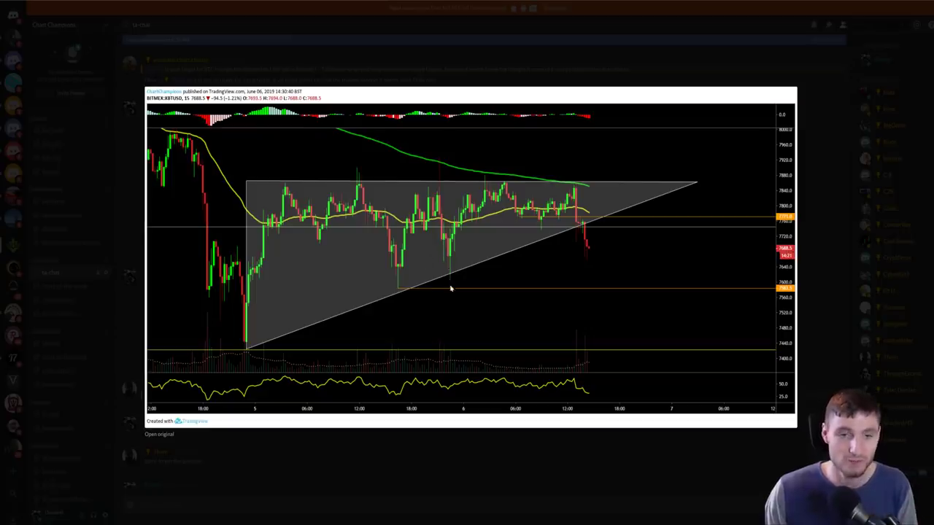
Step: Close the Discord image and zoom the live XBTUSD 15-minute chart in on the triangle
left_click(535, 469)
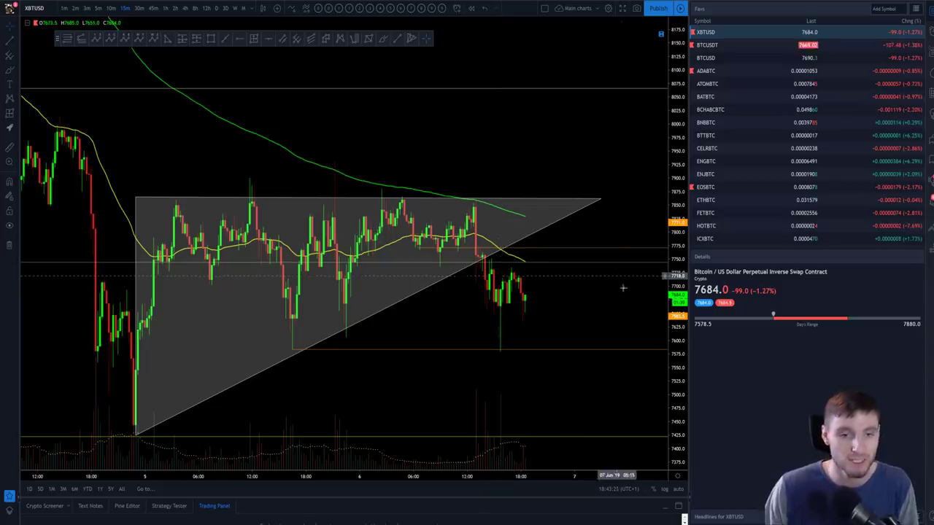
scroll(630, 223, "up", 2)
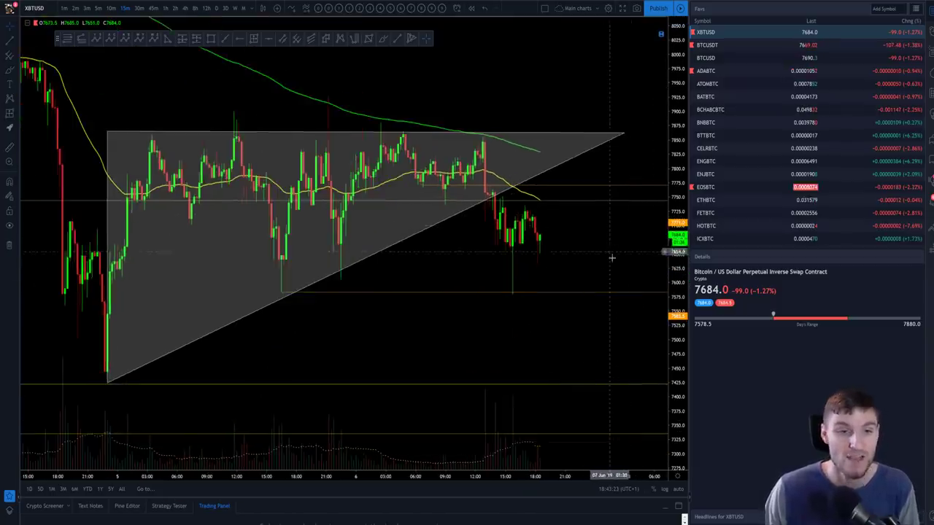
scroll(603, 265, "up", 4)
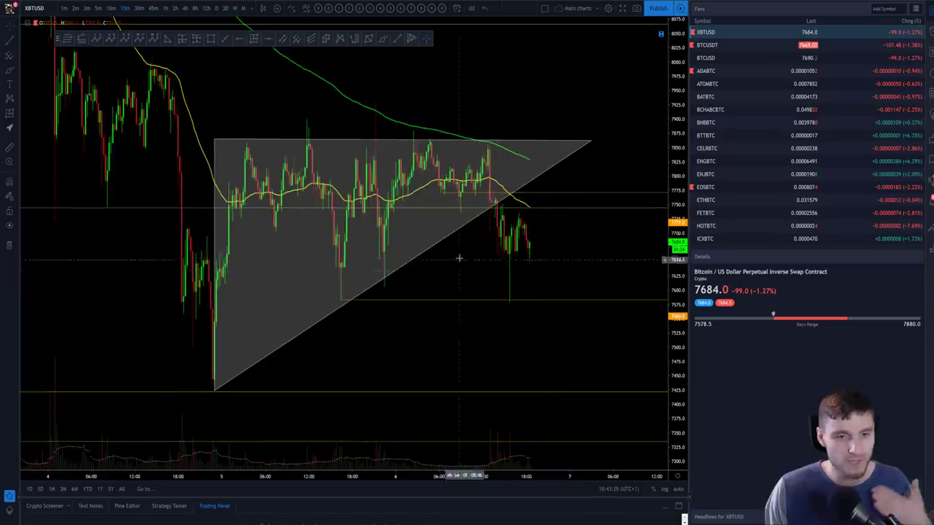
scroll(546, 292, "up", 3)
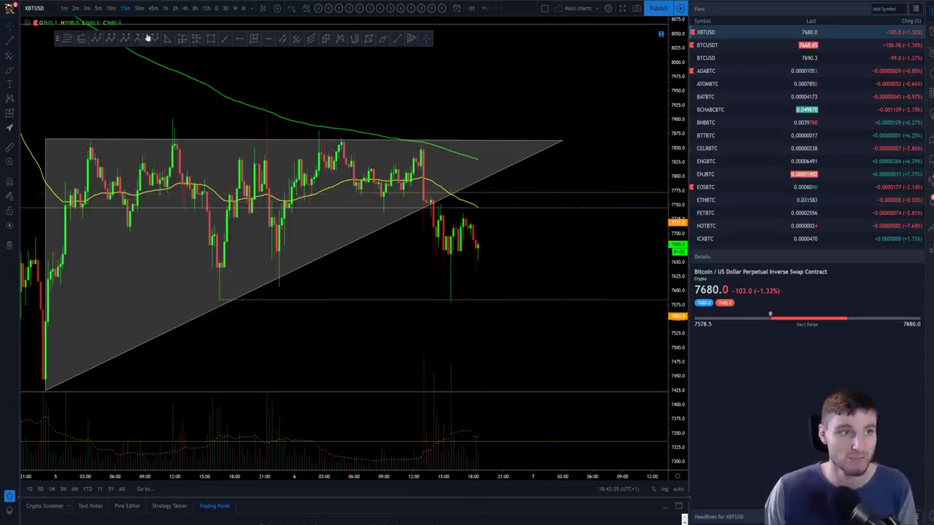
Step: Put XBTUSD on 4-hour candles and switch to the Alt counts 3 Elliott-wave layout
left_click(186, 8)
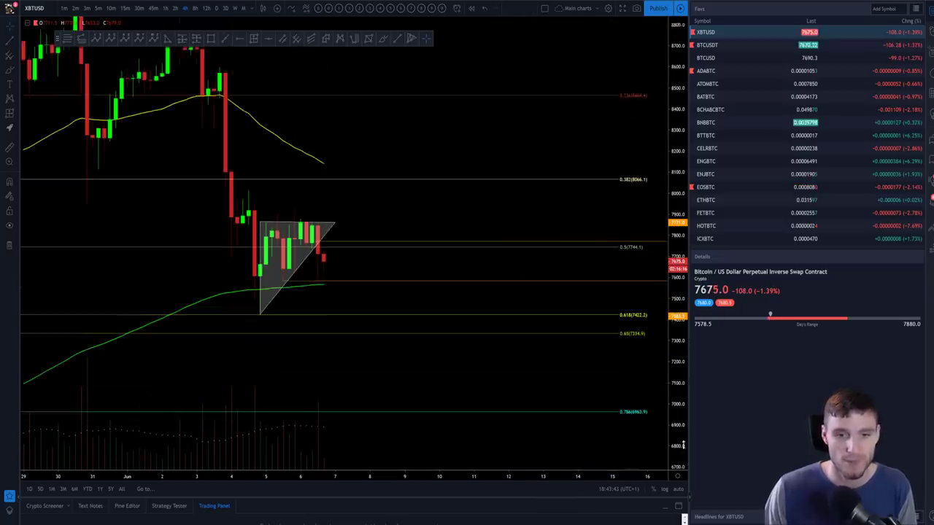
key("ctrl+Tab")
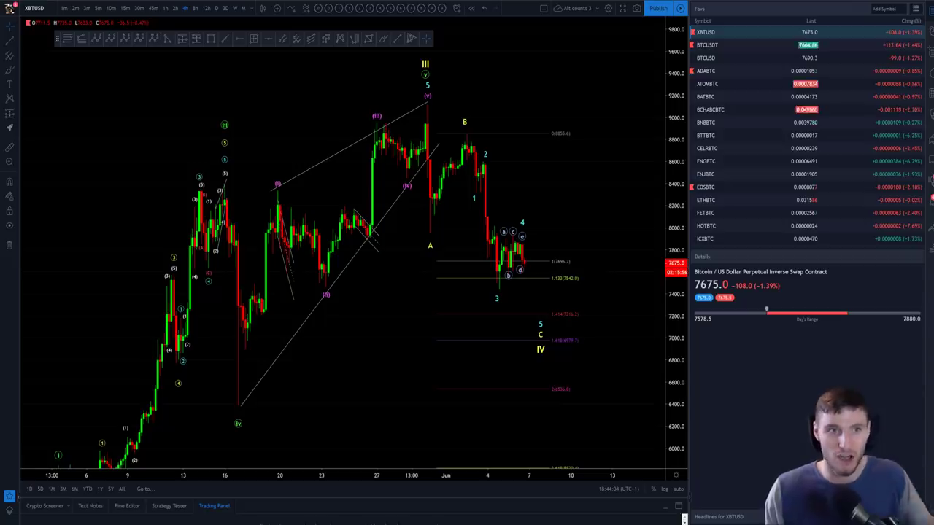
Step: On Twitter, view the ENG chart image and the quoted ENG setup tweet's chart, then return to TradingView
key("ctrl+Tab")
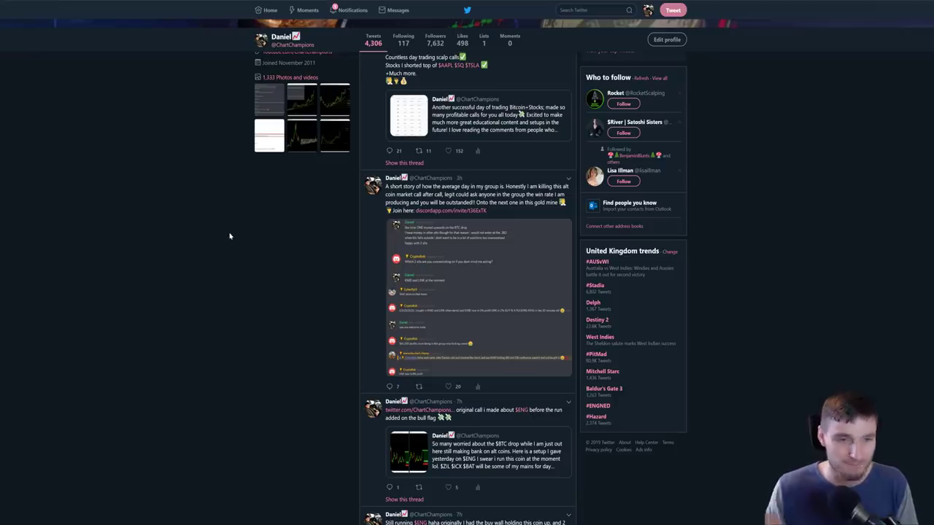
scroll(244, 270, "down", 3)
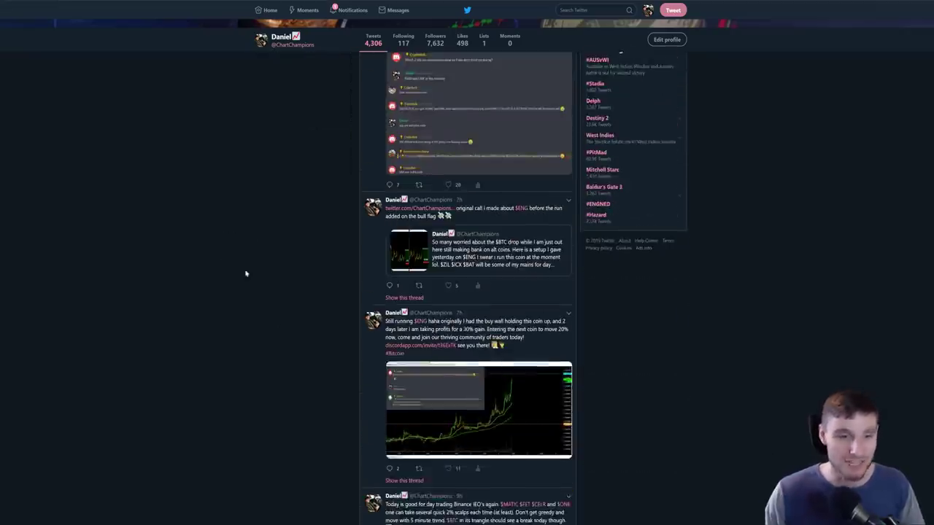
left_click(511, 409)
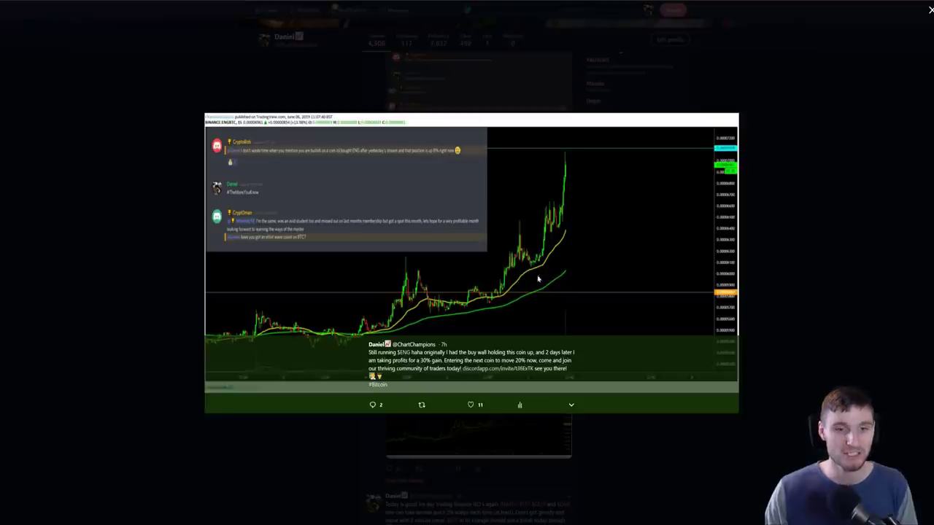
left_click(881, 231)
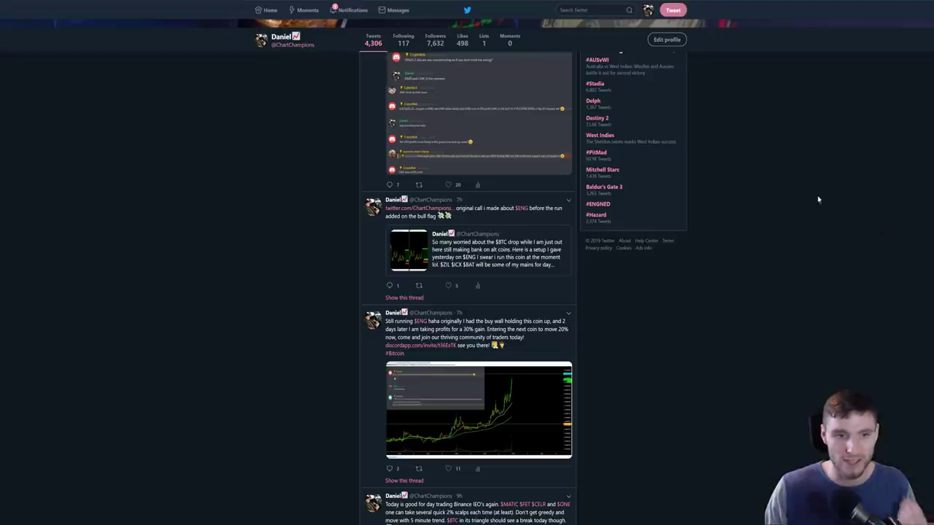
left_click(399, 260)
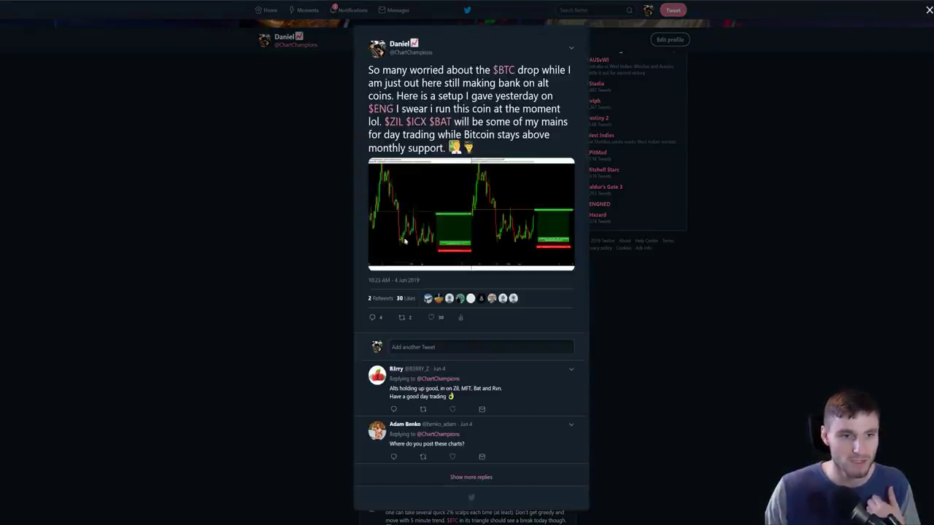
left_click(406, 242)
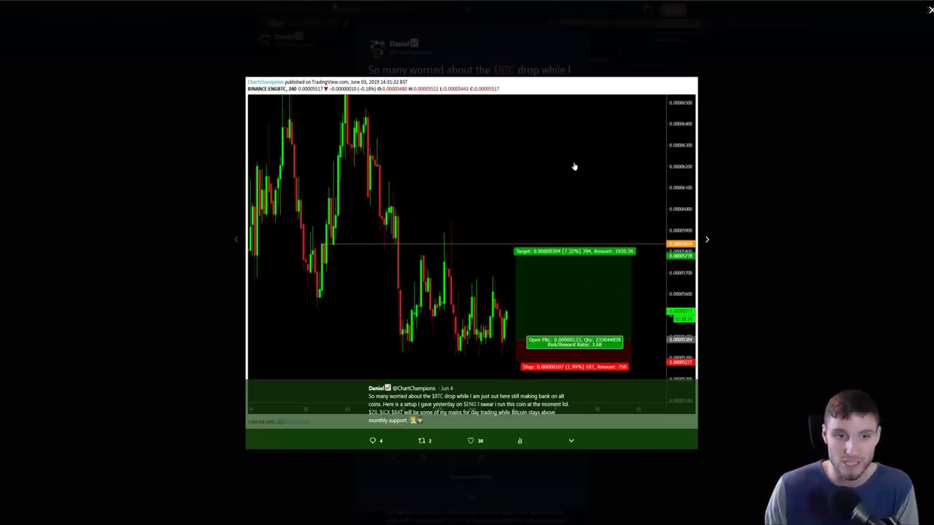
left_click(98, 267)
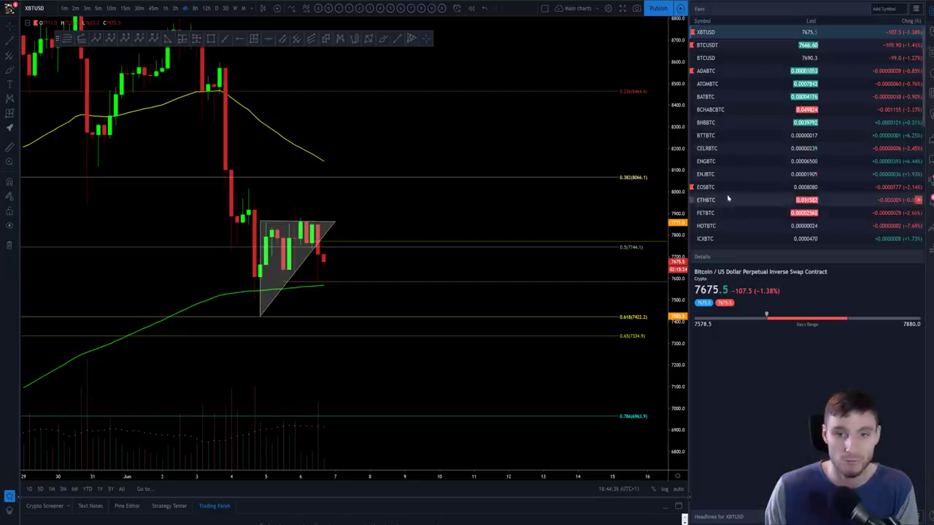
Step: Load ENGBTC from the watchlist and zoom in, centring its 4-hour breakout rally
scroll(729, 194, "down", 2)
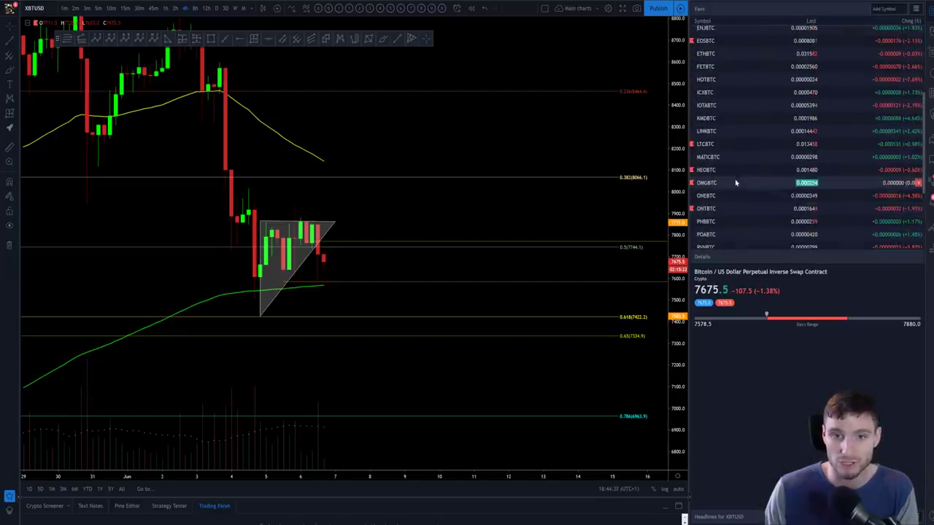
scroll(727, 173, "up", 2)
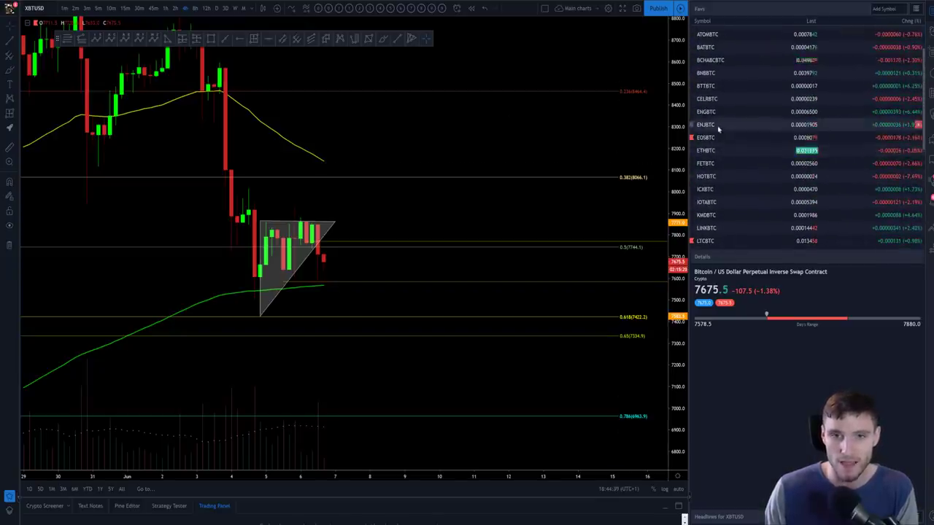
left_click(718, 125)
left_click(718, 111)
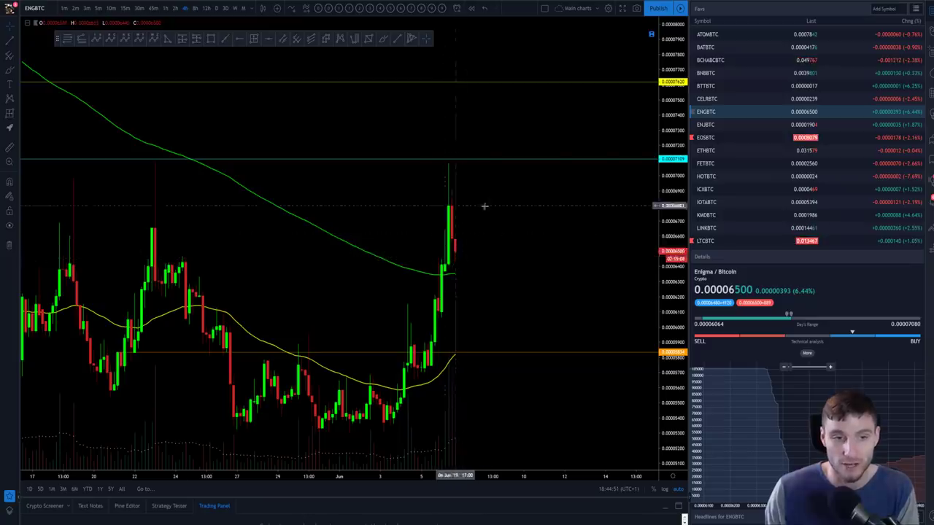
scroll(444, 246, "up", 2)
scroll(416, 225, "up", 1)
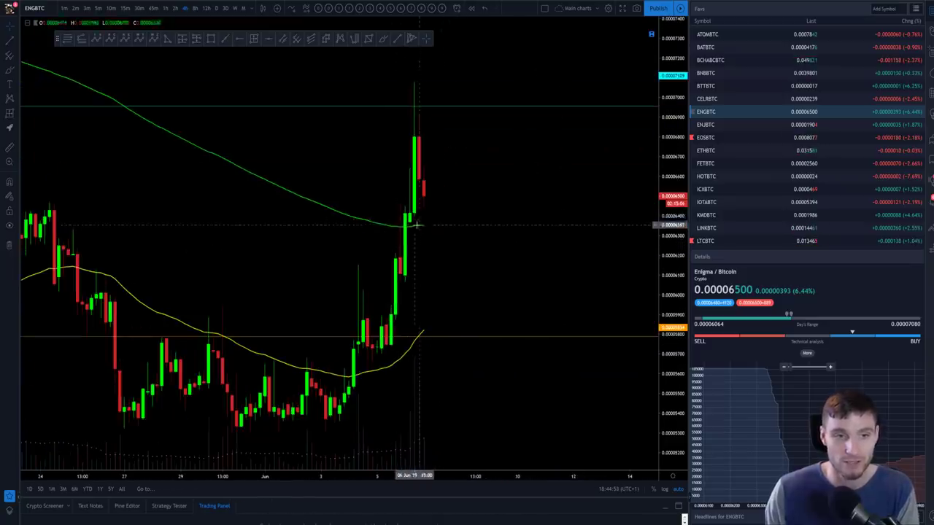
left_click_drag(420, 219, 481, 219)
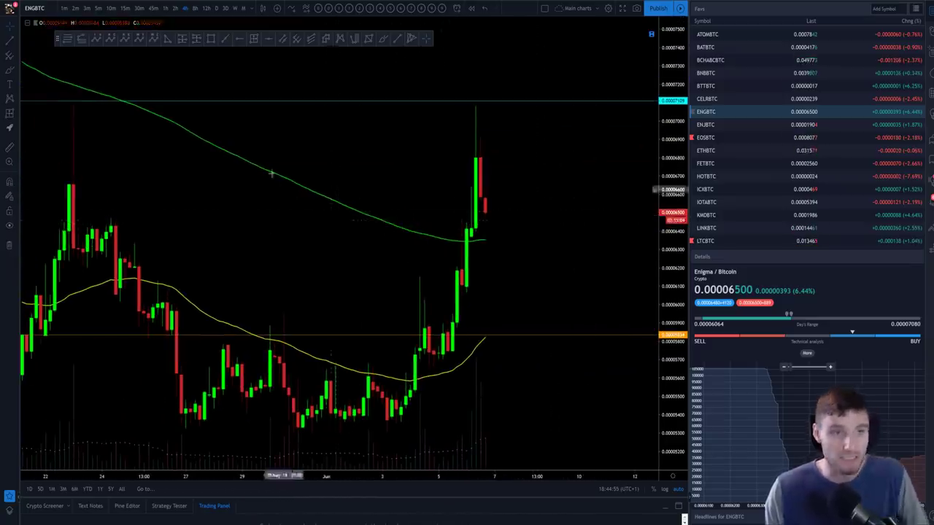
Step: Close the open tweet, view an earlier tweet's ENG chart image full size, then close it
key("alt+Tab")
key("alt+Tab")
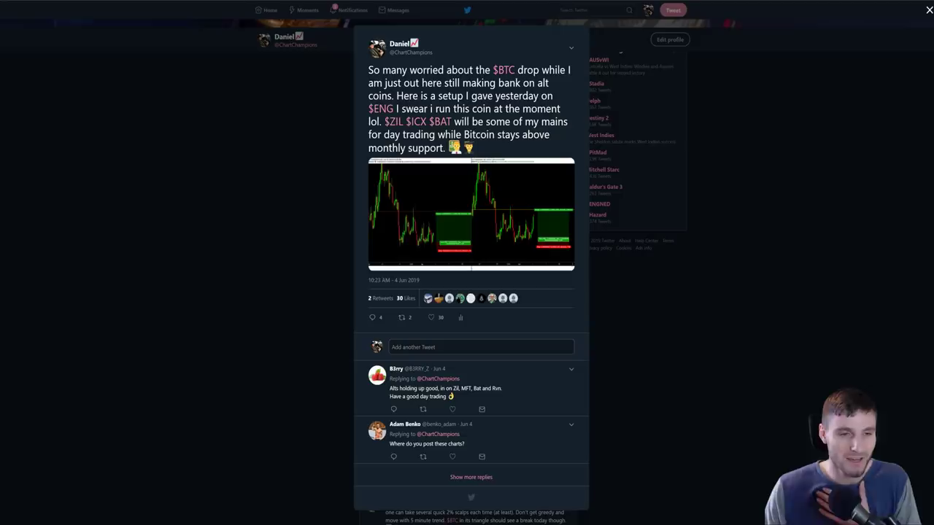
left_click(276, 255)
left_click(446, 392)
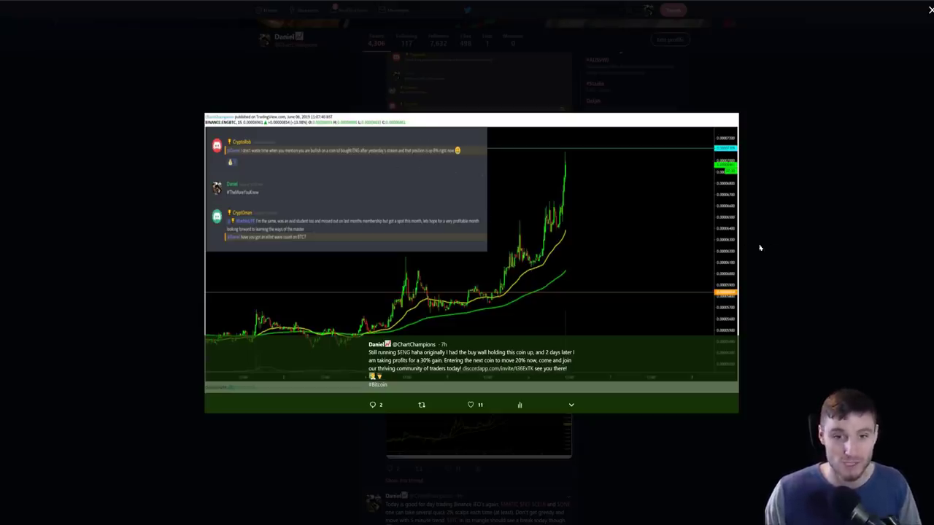
left_click(796, 252)
scroll(586, 329, "up", 5)
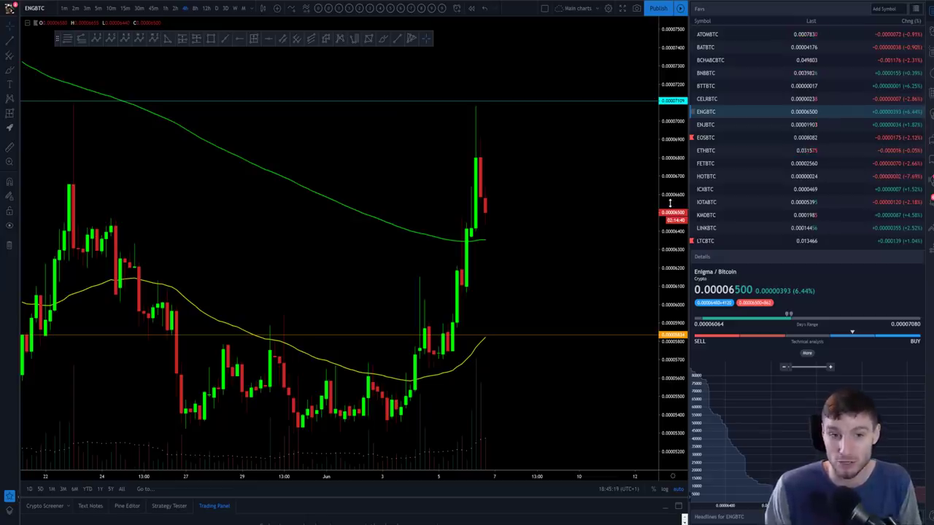
Step: Load ONTBTC from the watchlist, then move up one row to ONEBTC
scroll(780, 187, "down", 5)
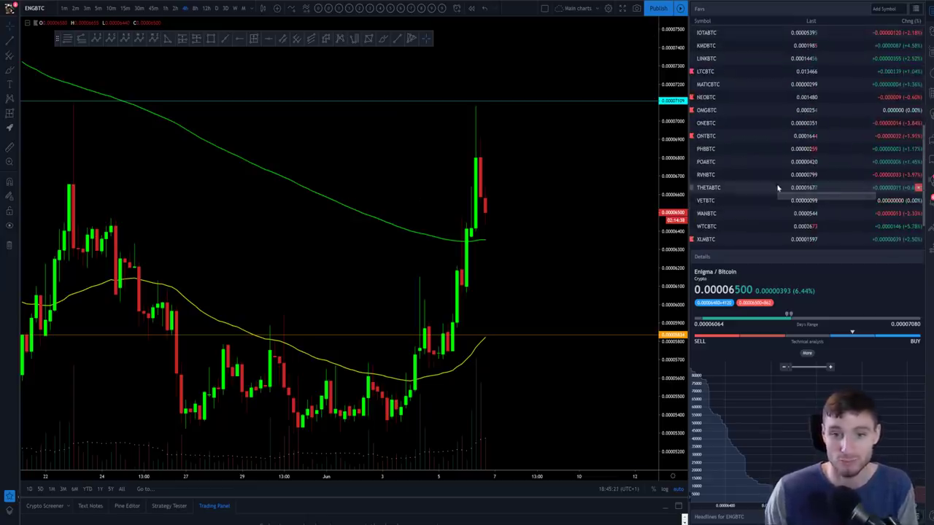
scroll(716, 199, "up", 5)
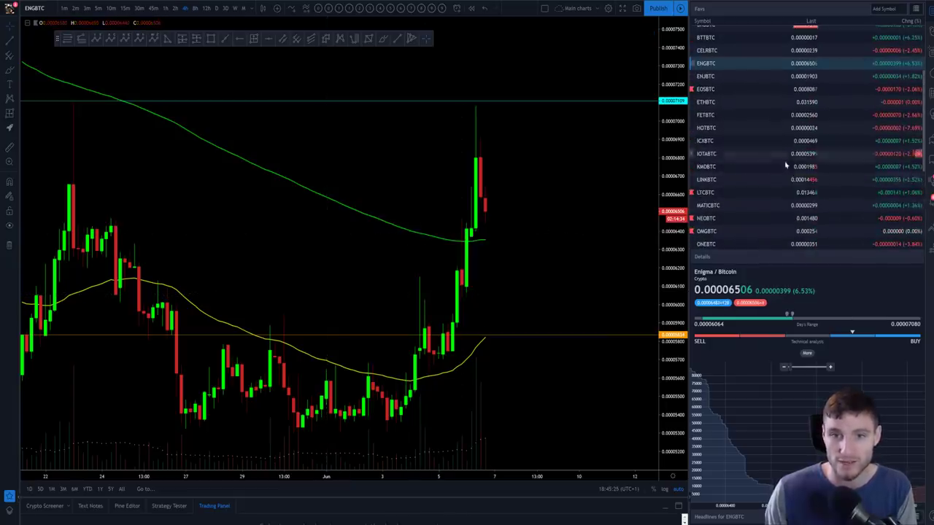
scroll(773, 146, "up", 3)
scroll(774, 139, "down", 3)
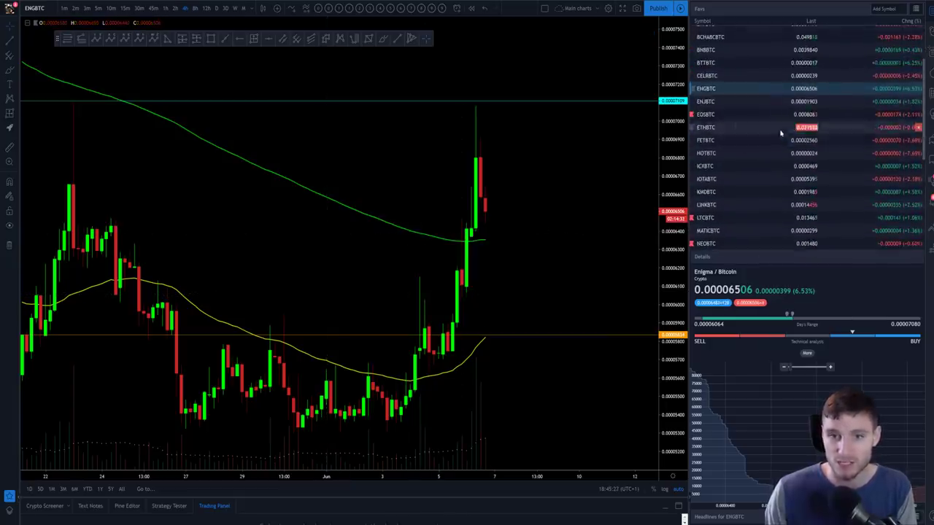
scroll(774, 144, "down", 3)
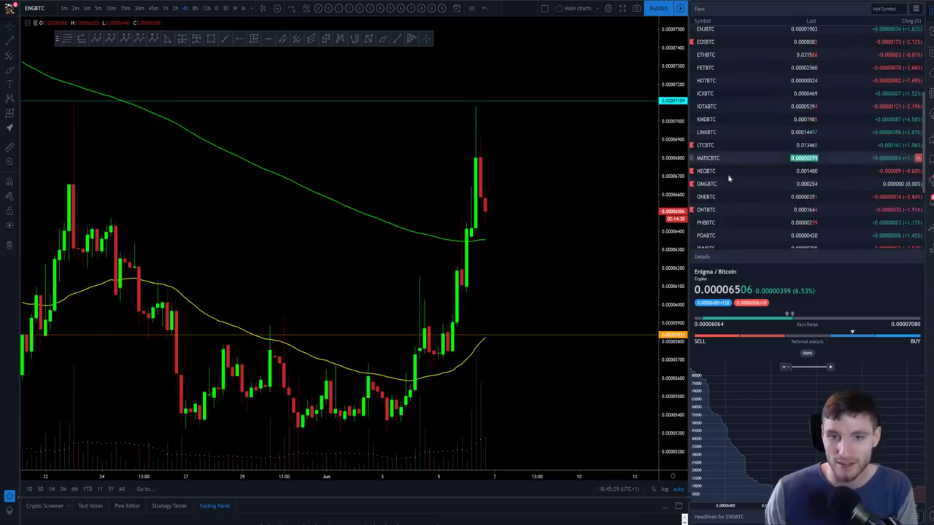
left_click(730, 210)
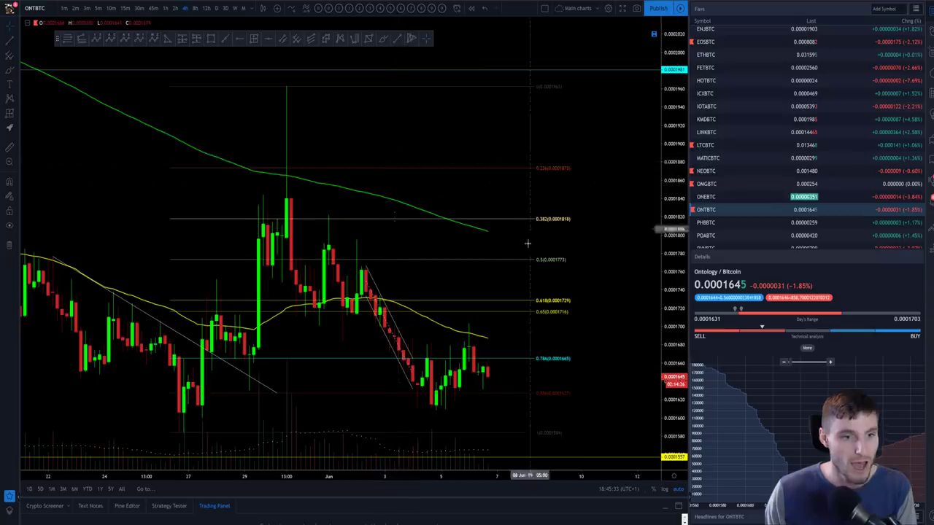
scroll(552, 265, "down", 3)
key("Up")
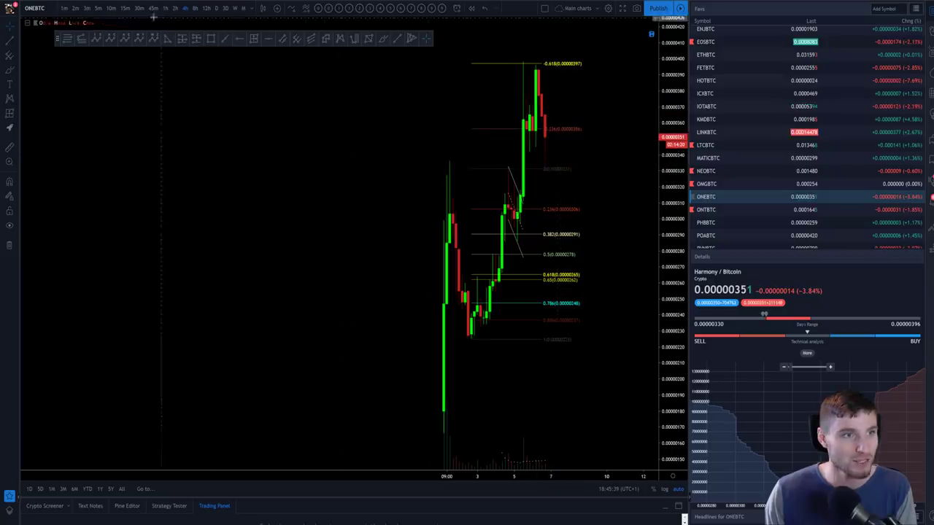
Step: Check ONEBTC on 5-minute and then hourly candles, panning back to earlier price action
left_click(97, 8)
scroll(547, 298, "down", 5)
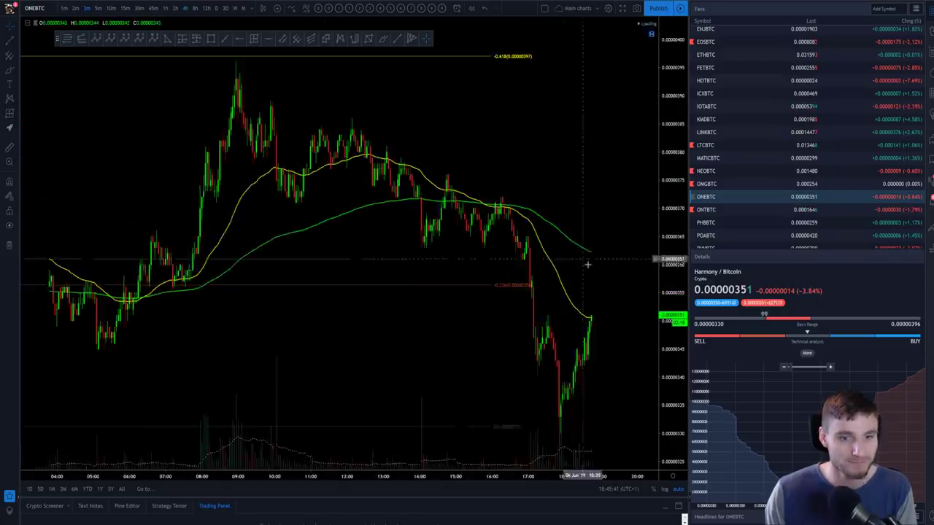
left_click(166, 8)
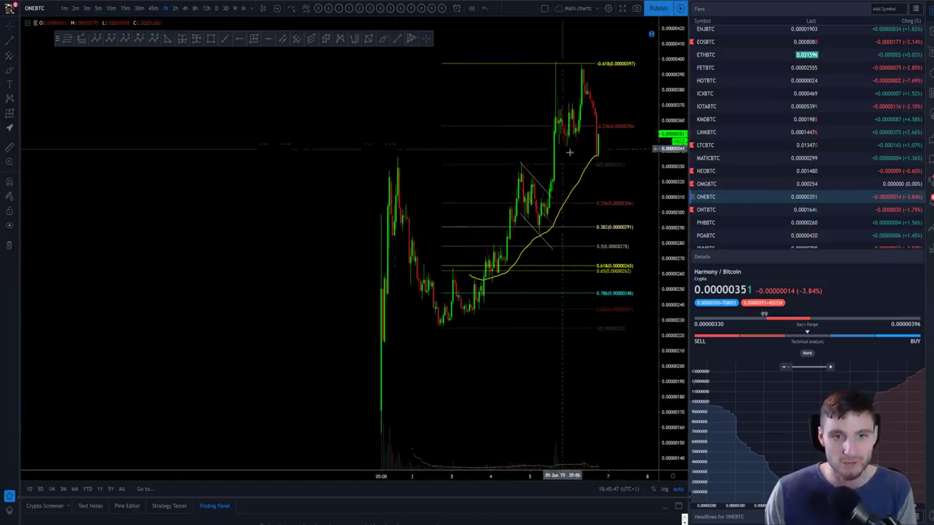
scroll(606, 180, "up", 3)
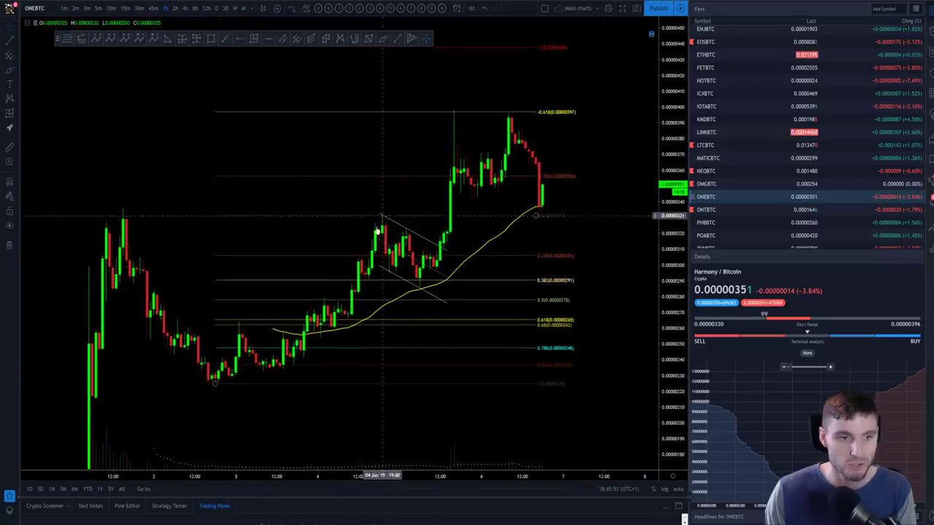
left_click_drag(212, 383, 254, 310)
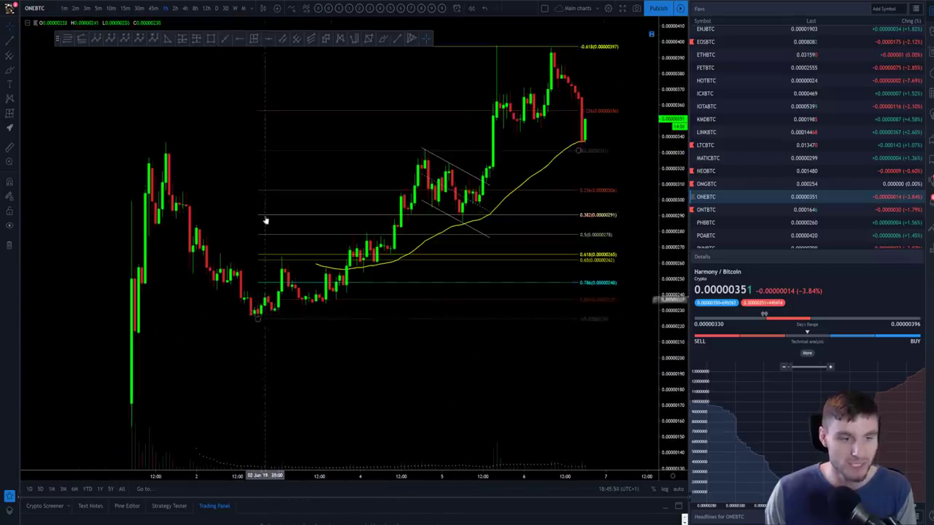
Step: Draw a Fib retracement from the early low to the earlier high, then delete it
key("alt+f")
left_click(144, 424)
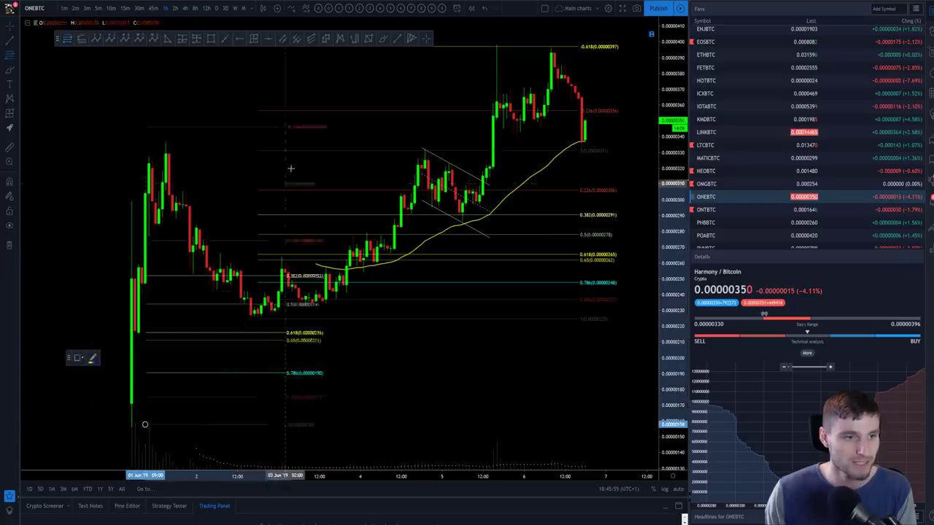
left_click(311, 141)
key("Delete")
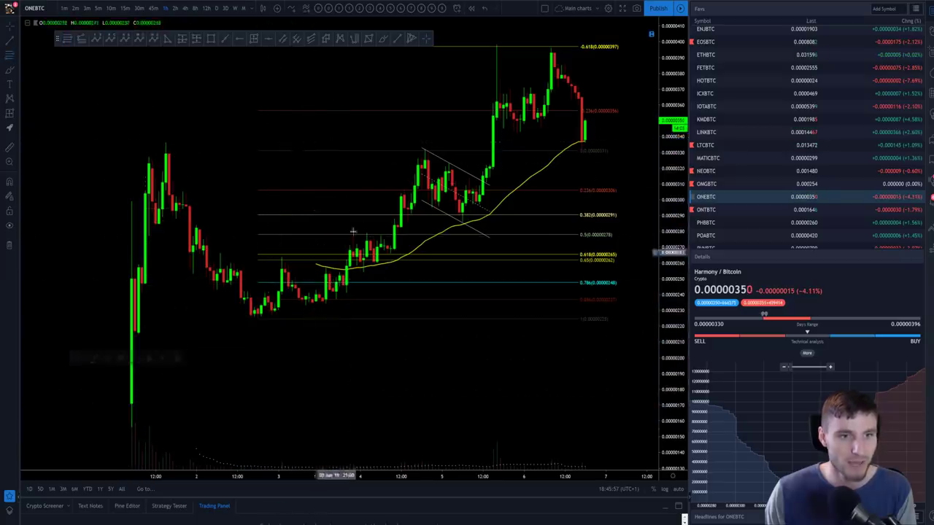
left_click_drag(481, 379, 455, 426)
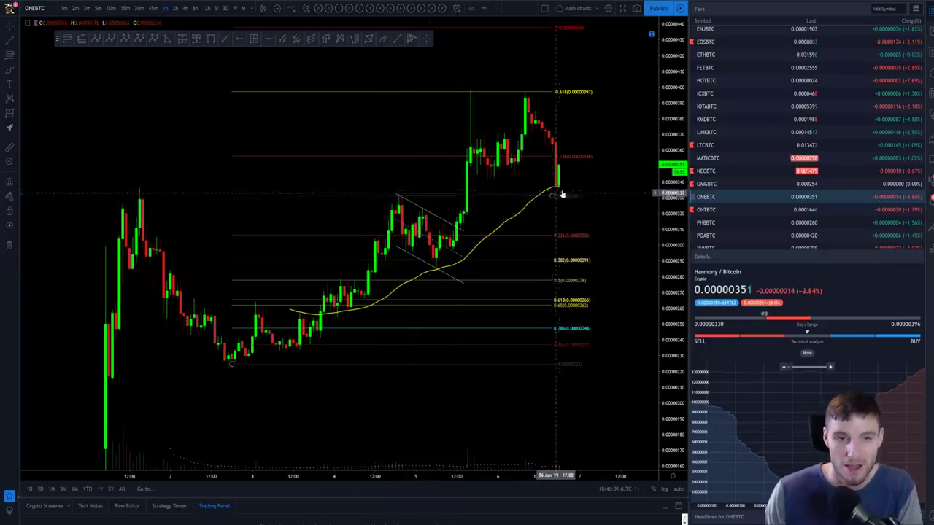
Step: Switch ONEBTC to the 3-minute interval and auto-fit the price scale
key("3")
key("Return")
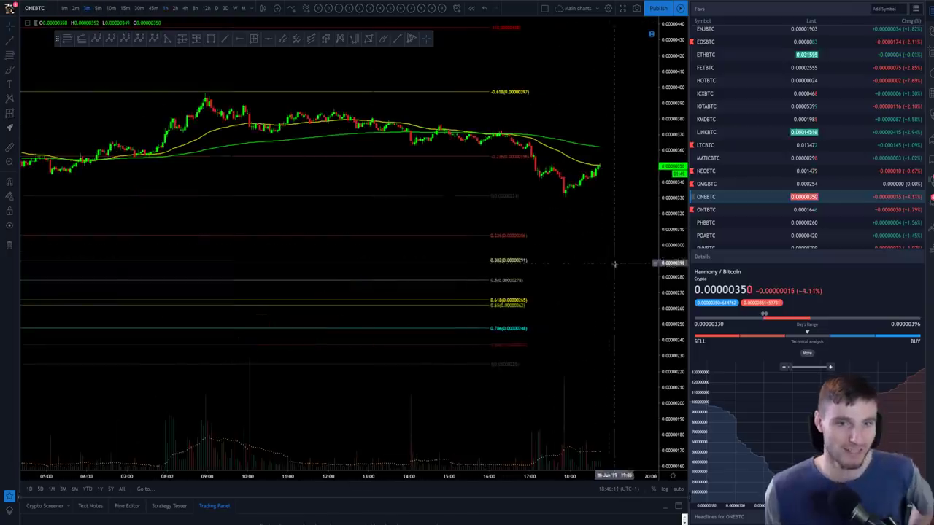
left_click(677, 490)
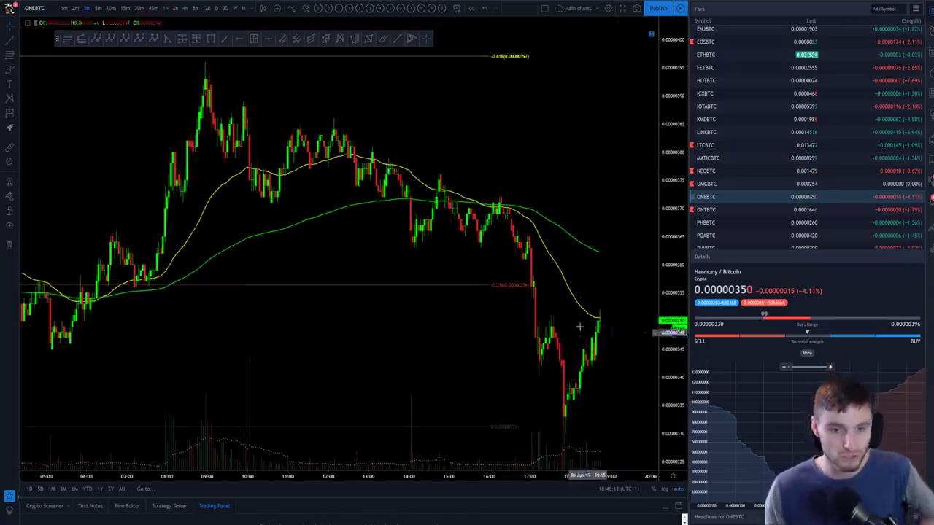
scroll(519, 313, "up", 3)
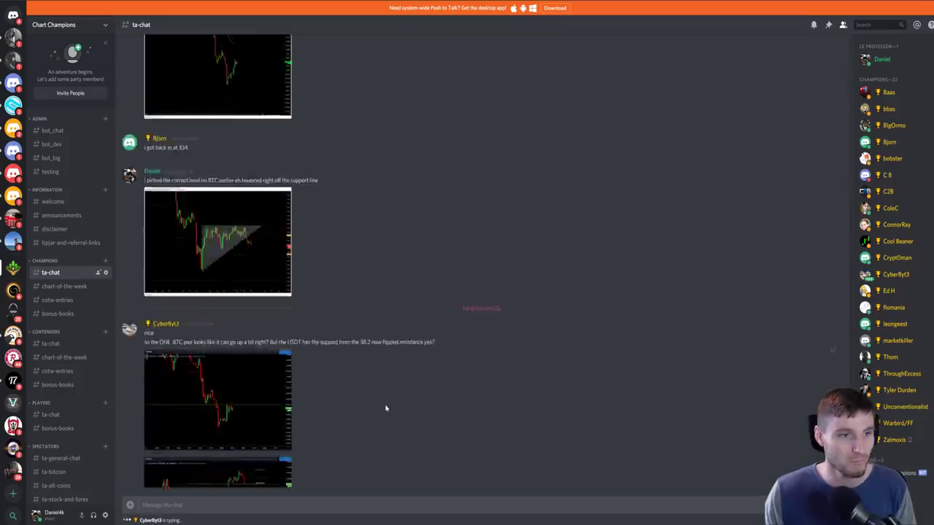
Step: Scroll up ta-chat, glance at the BTC triangle image, then open the ONEBTC Fibonacci chart full size
scroll(386, 409, "up", 3)
left_click(226, 270)
left_click(556, 470)
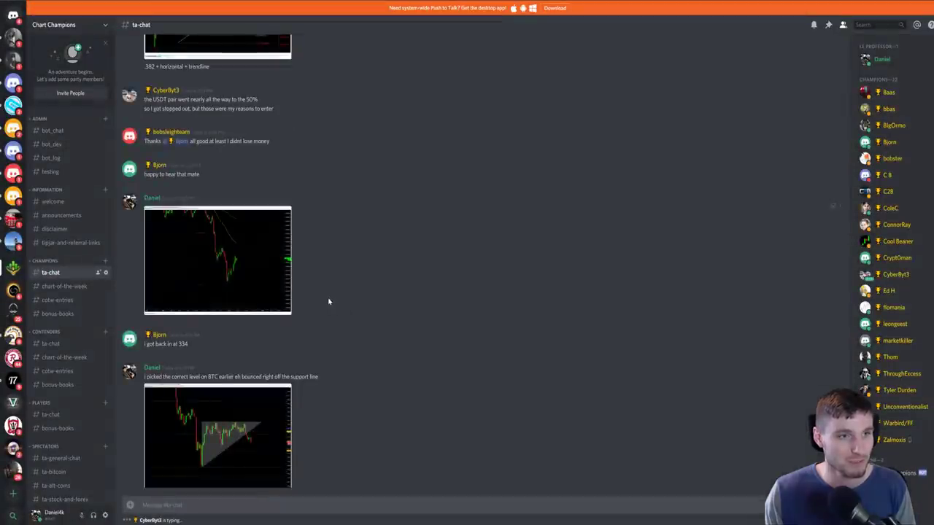
scroll(328, 302, "up", 10)
left_click(219, 307)
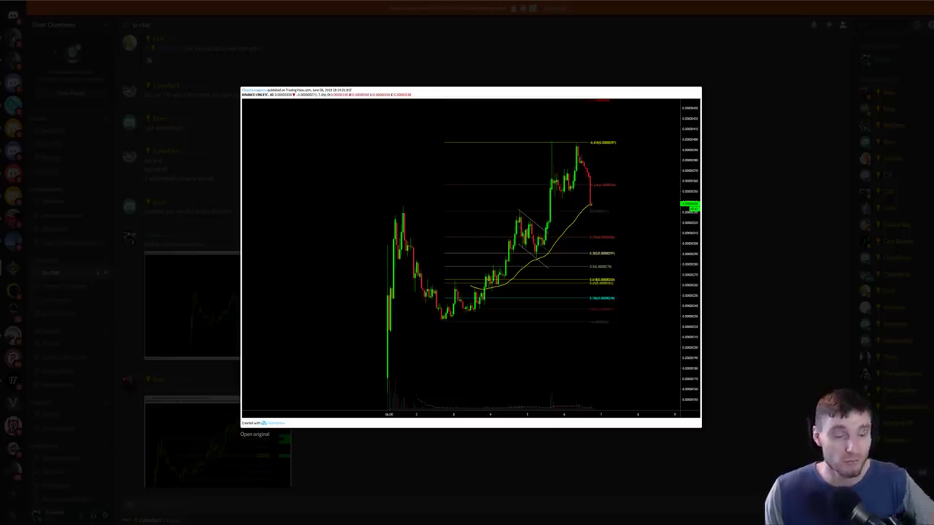
Step: Return to the ONEBTC 3-minute chart and adjust the zoom around the recent low
key("alt+Tab")
scroll(576, 244, "down", 2)
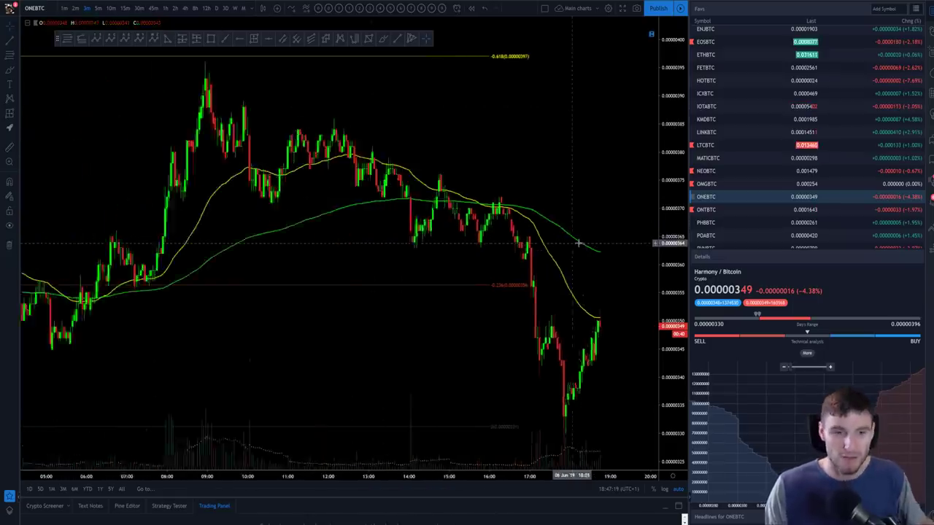
scroll(578, 244, "up", 3)
scroll(490, 280, "down", 3)
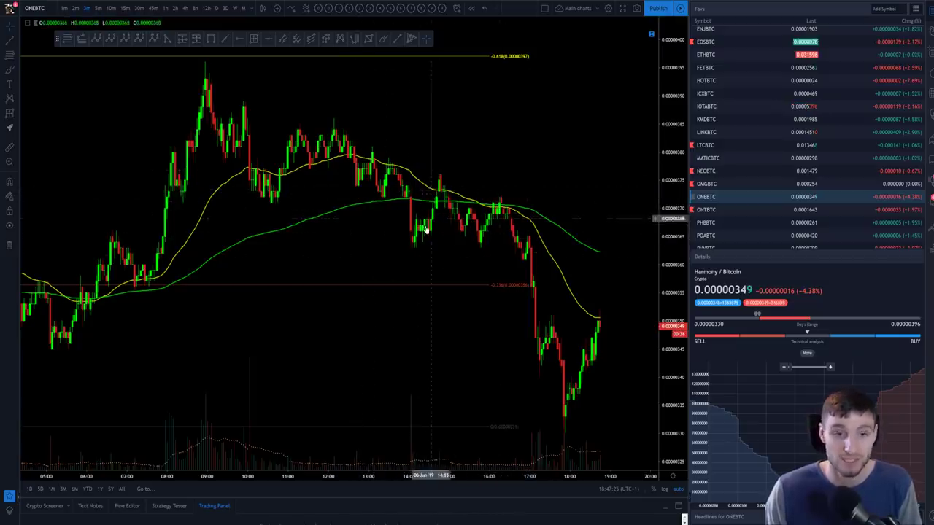
scroll(438, 211, "up", 3)
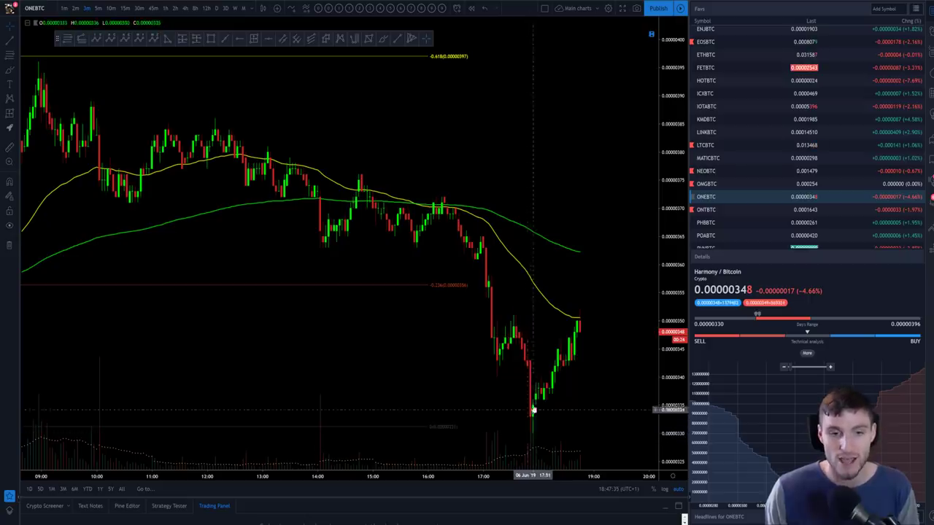
scroll(570, 423, "down", 5)
scroll(596, 419, "down", 3)
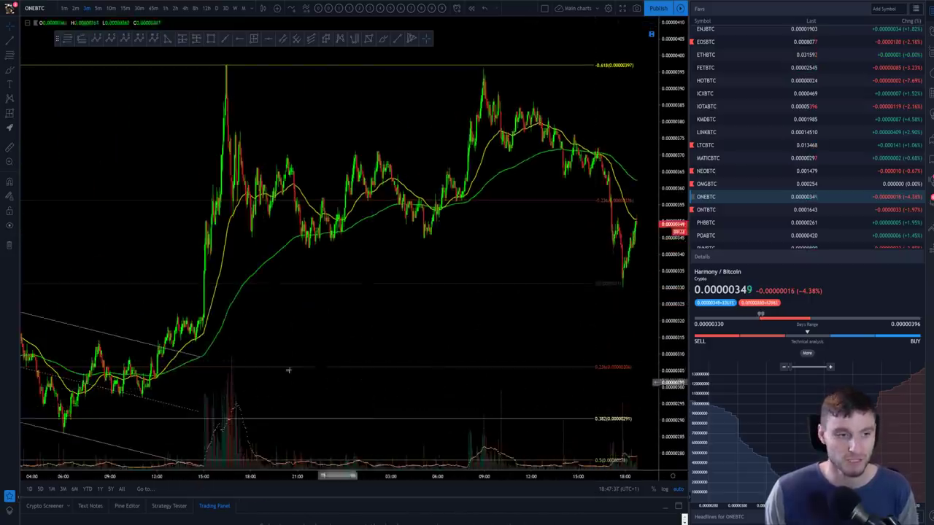
scroll(208, 232, "down", 3)
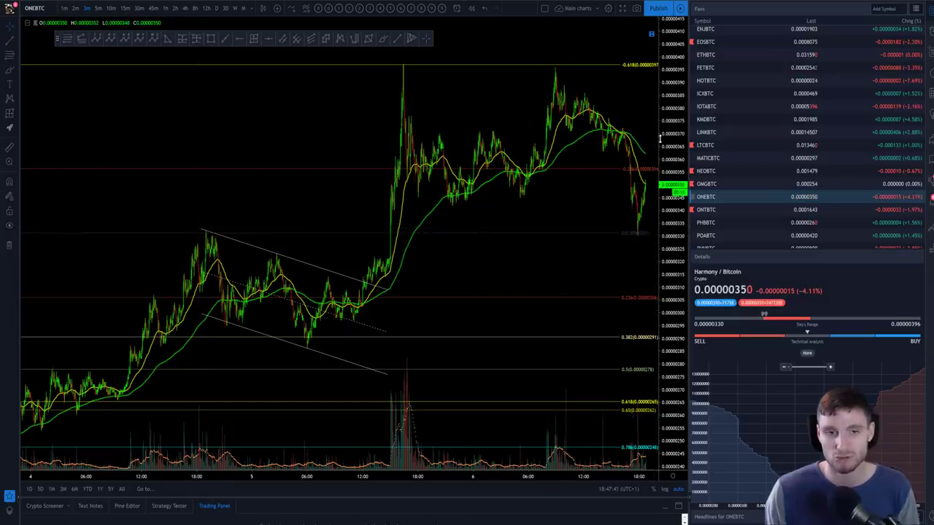
scroll(618, 241, "up", 6)
scroll(621, 327, "up", 5)
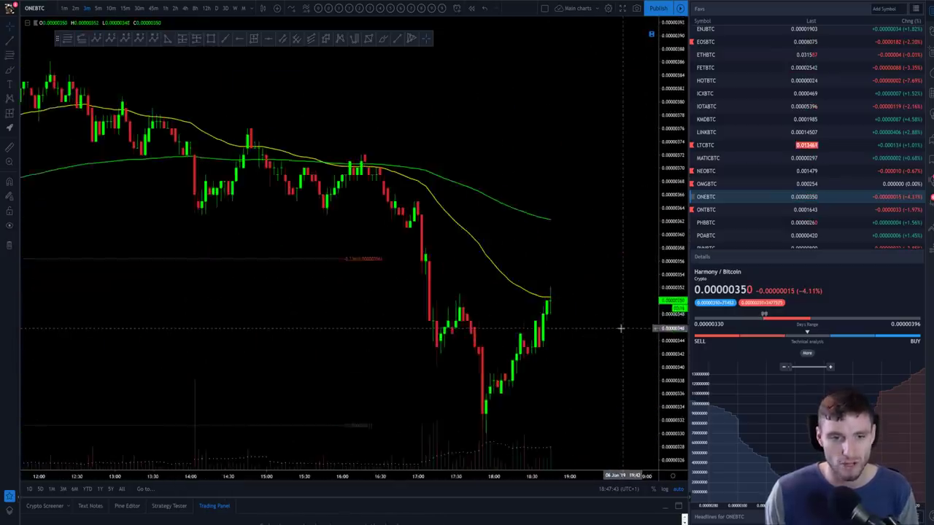
Step: Measure the rebound from the recent low to the latest candle with Date and Price Range, then delete it
left_click(255, 39)
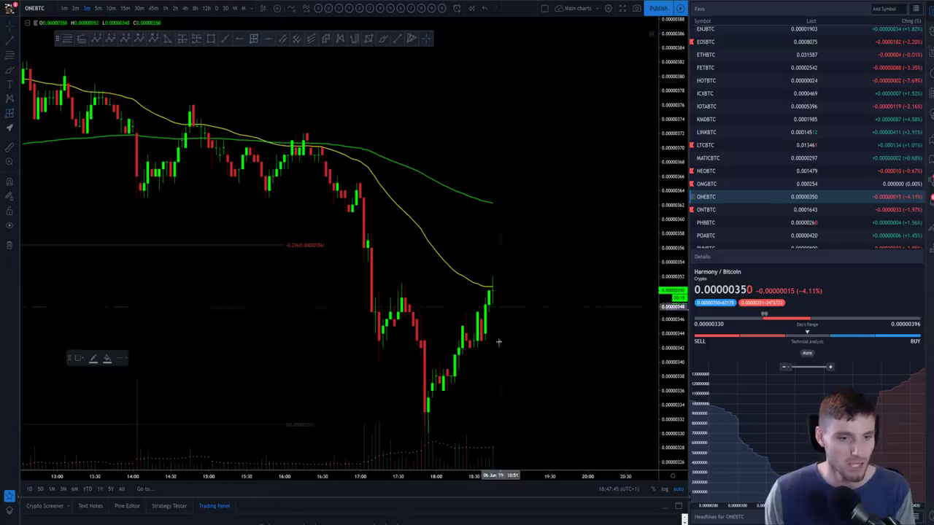
left_click(427, 423)
left_click(492, 284)
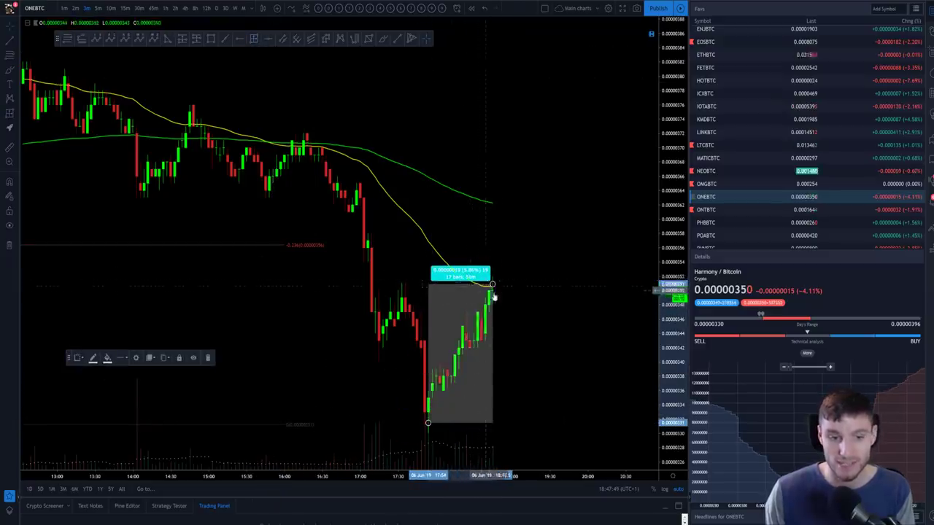
left_click(493, 289)
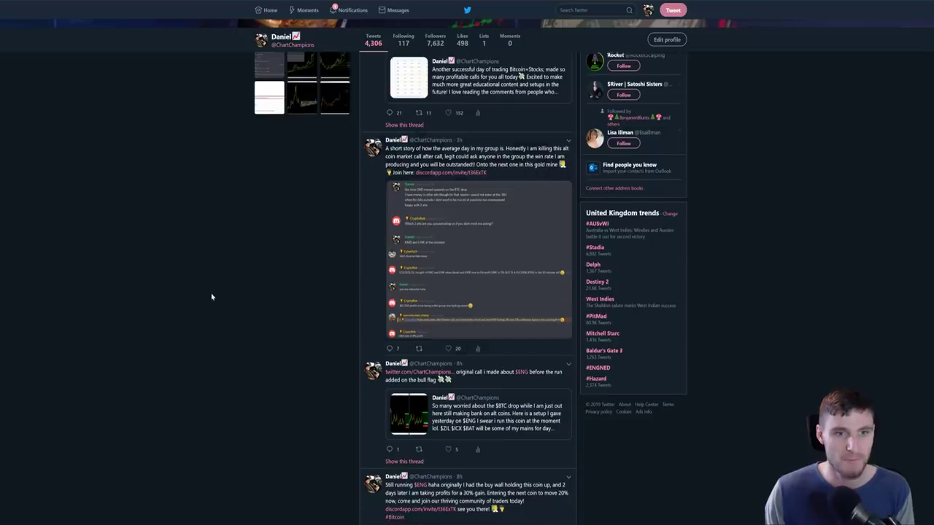
scroll(187, 298, "up", 4)
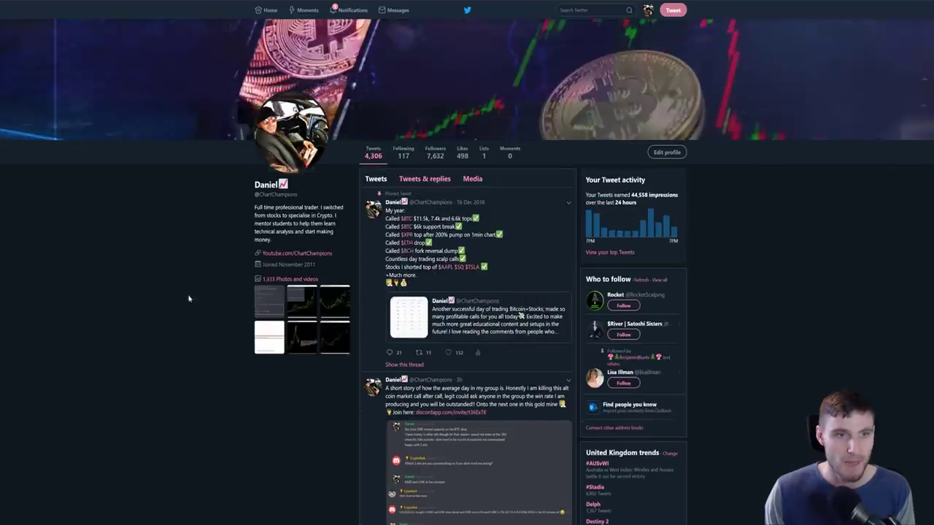
scroll(165, 305, "down", 5)
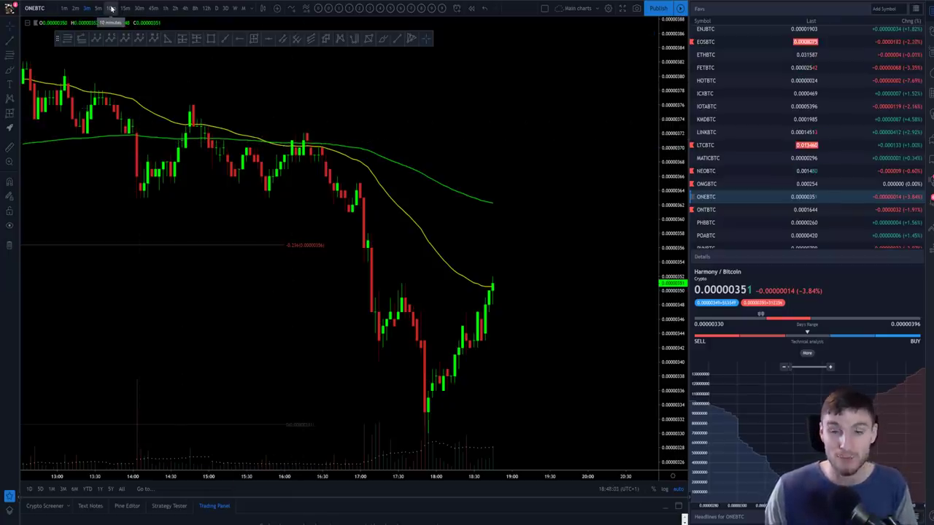
Step: Switch ONEBTC to 15-minute candles and zoom out to see its fib levels
left_click(125, 8)
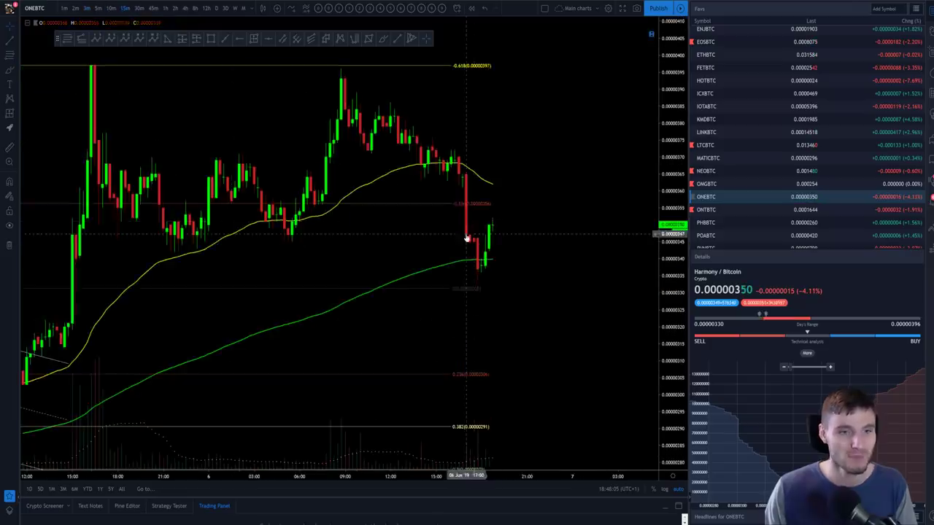
scroll(542, 323, "down", 5)
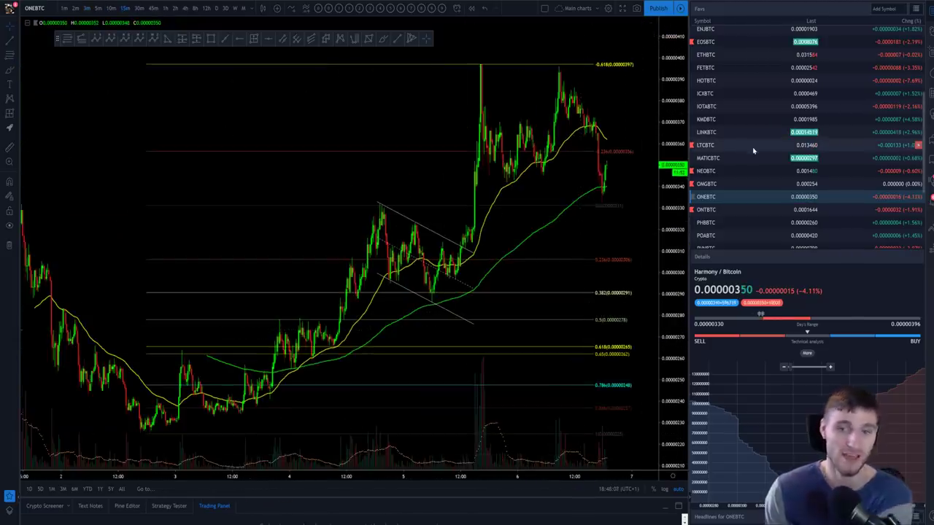
scroll(752, 166, "up", 3)
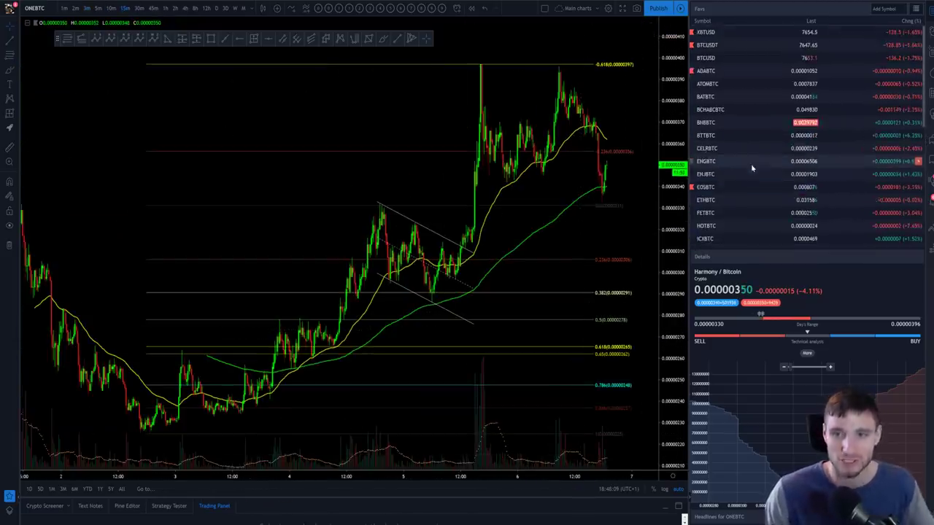
Step: Open the XBTUSD chart from the watchlist and frame its ascending triangle
left_click(704, 33)
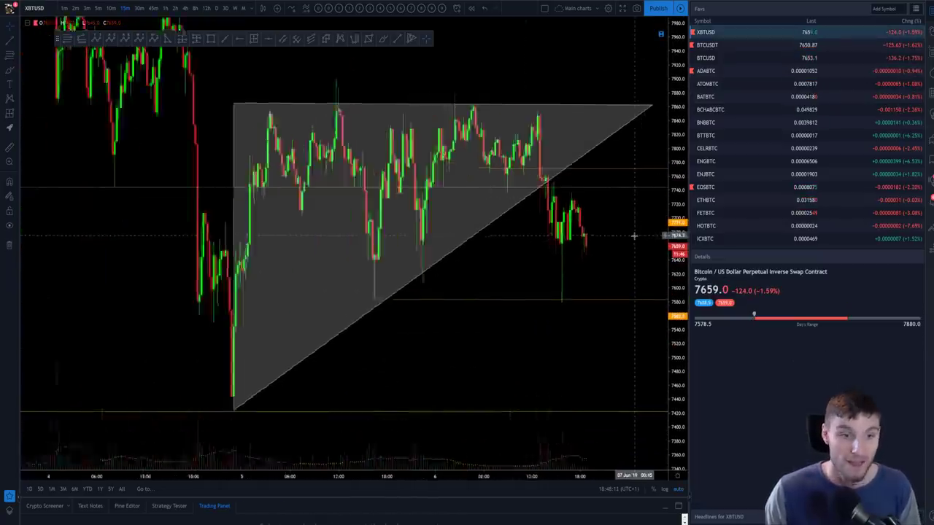
scroll(617, 246, "down", 3)
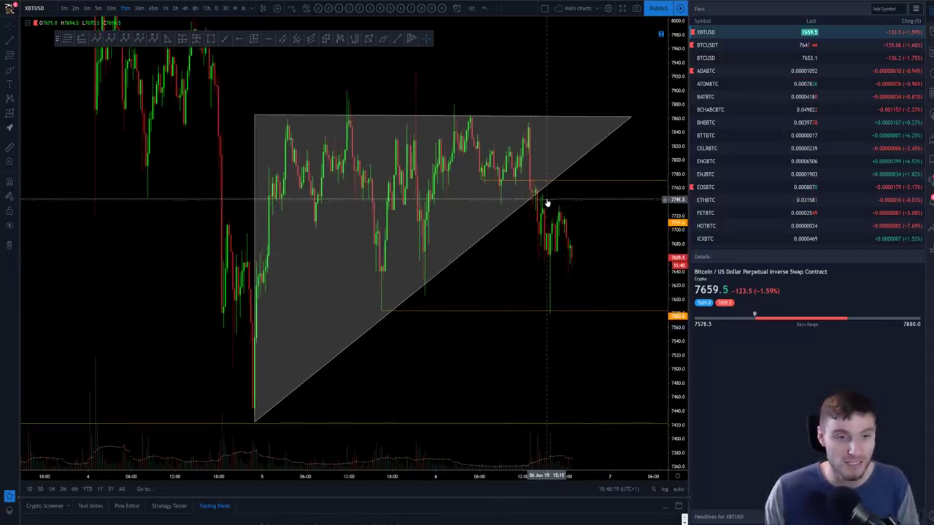
scroll(570, 192, "up", 1)
scroll(606, 163, "up", 1)
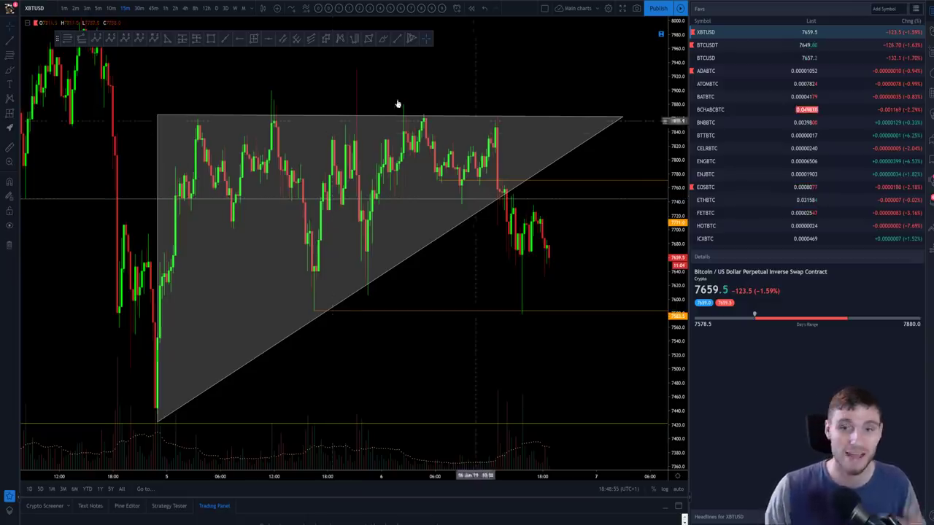
Step: Open XRPBTC, review earlier hourly history, then zoom in on 3-minute candles around the spike
scroll(847, 153, "down", 5)
left_click(747, 243)
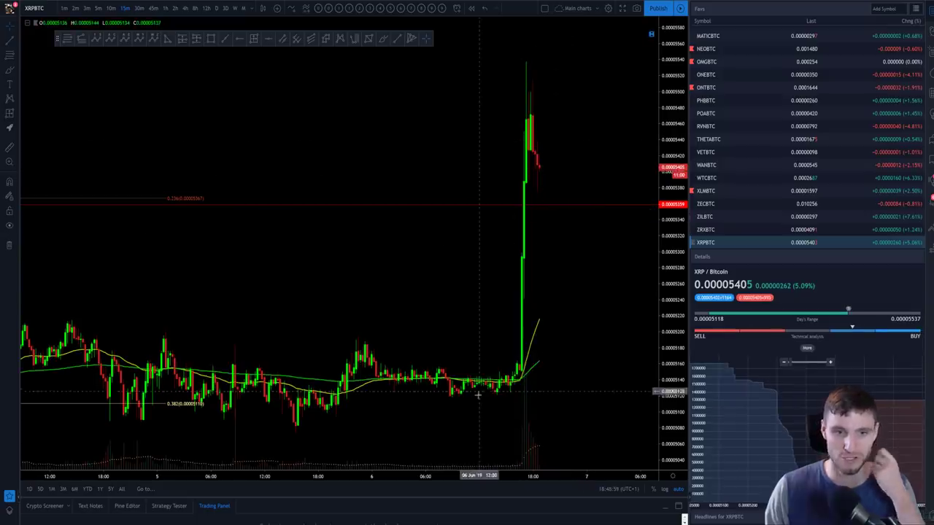
scroll(418, 363, "down", 2)
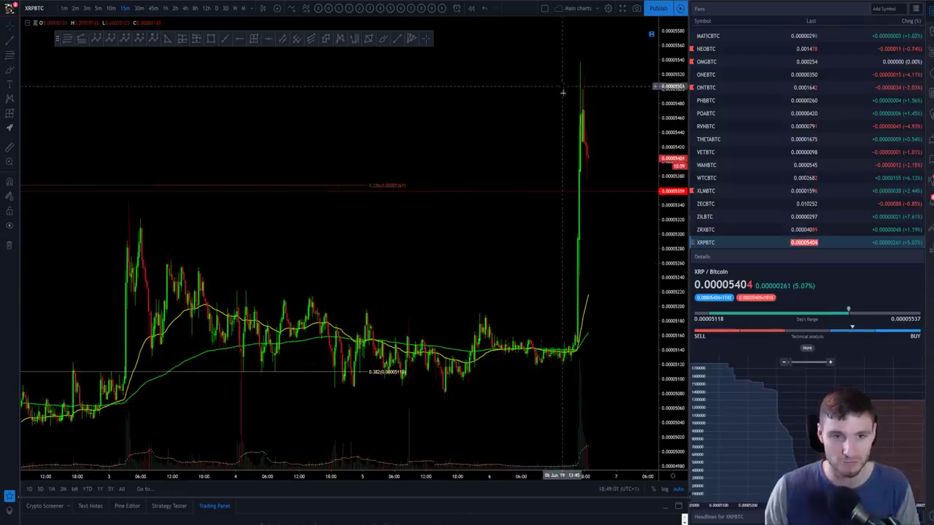
scroll(511, 109, "up", 2)
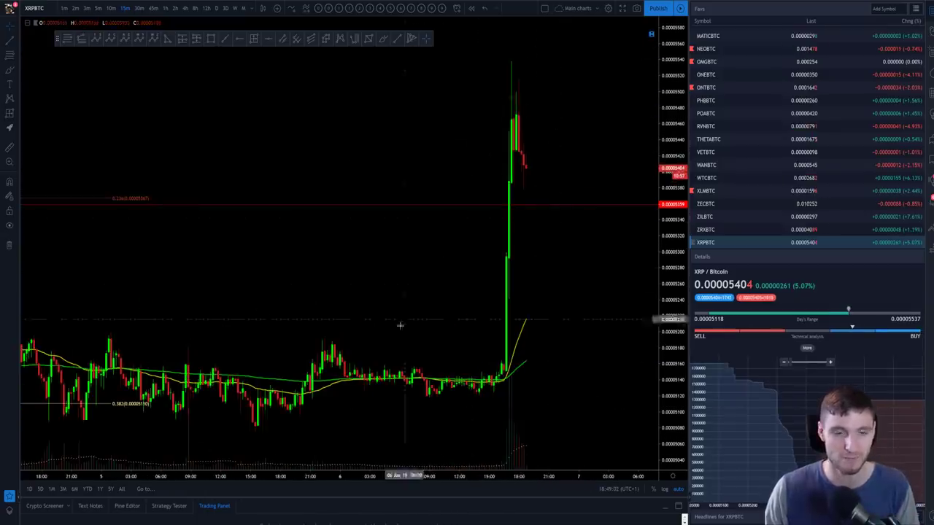
left_click(164, 8)
scroll(494, 323, "down", 5)
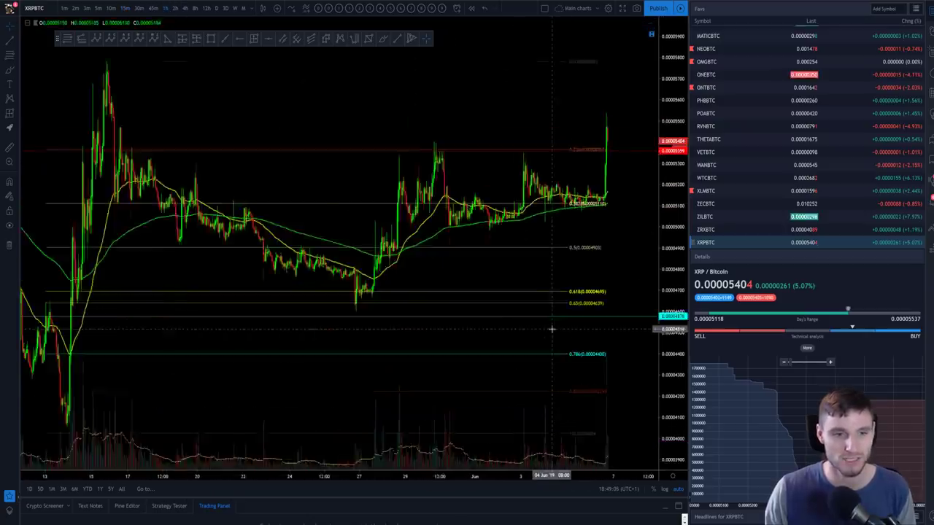
scroll(468, 319, "down", 2)
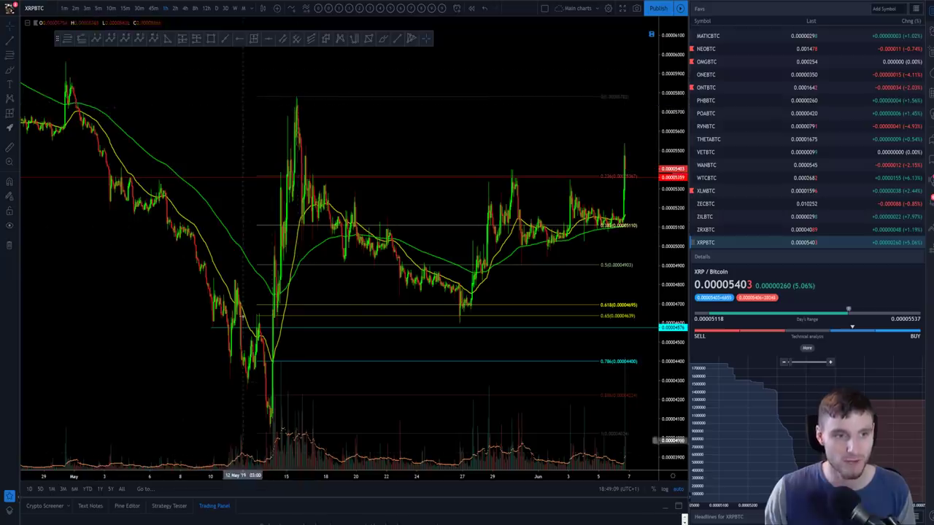
left_click_drag(430, 138, 386, 140)
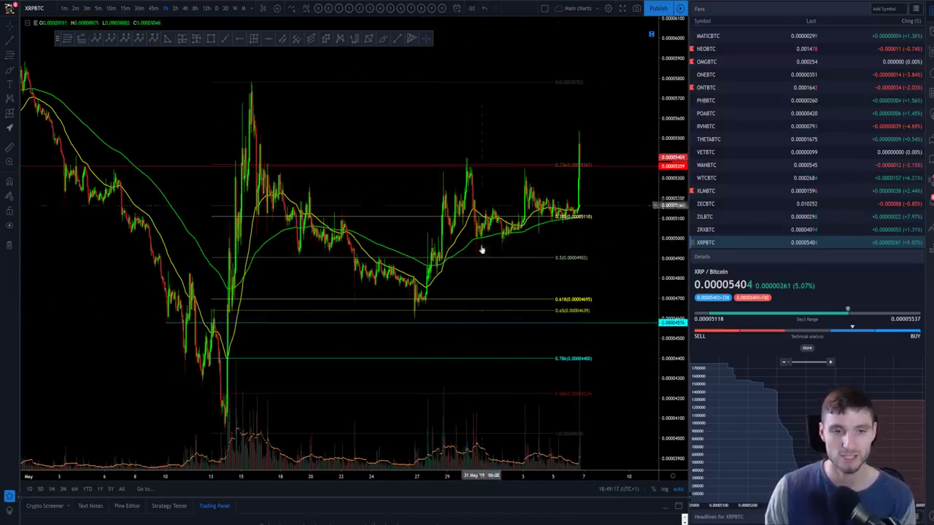
left_click(87, 8)
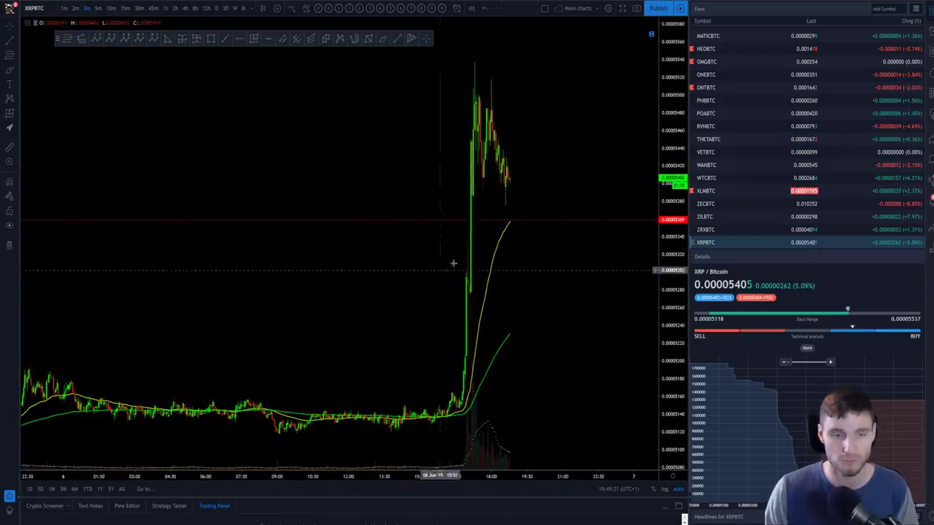
scroll(431, 219, "up", 2)
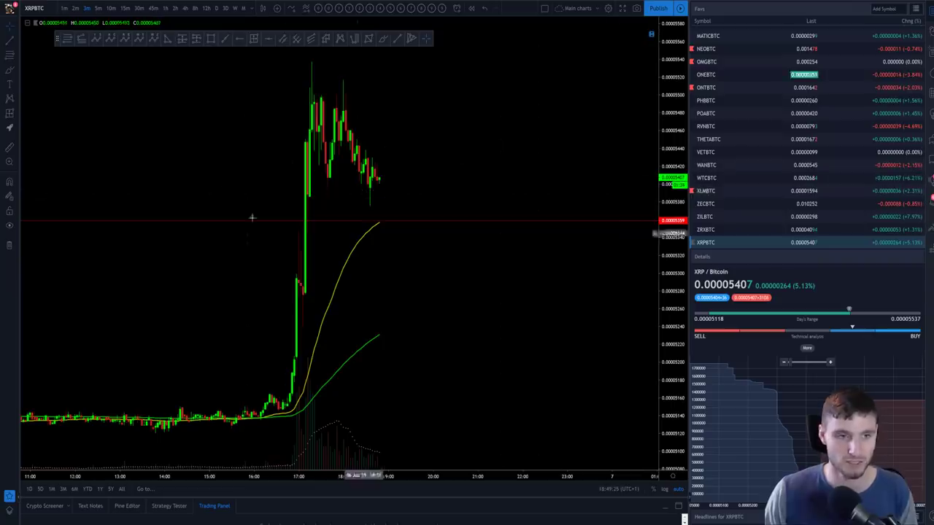
Step: Center the XRPBTC spike and measure from the breakout base to the spike high
left_click_drag(441, 220, 514, 222)
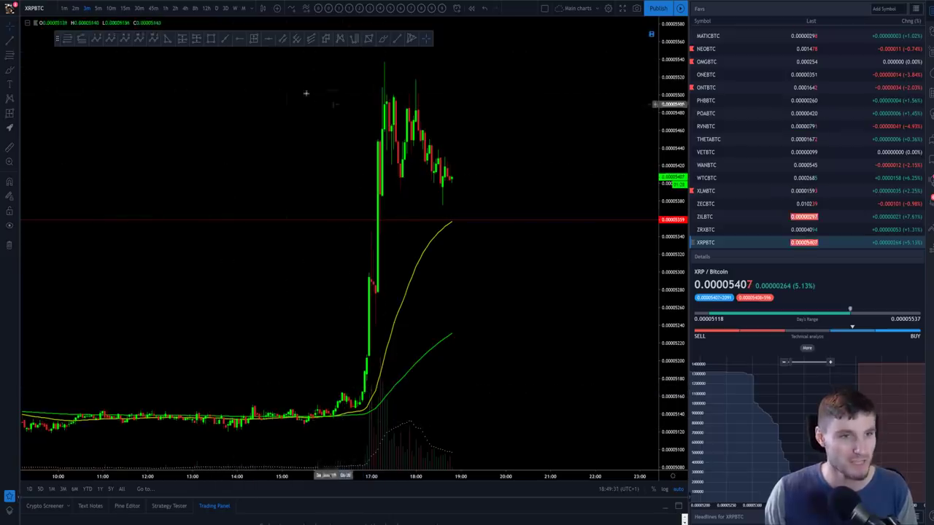
left_click(253, 38)
left_click(358, 414)
left_click(464, 72)
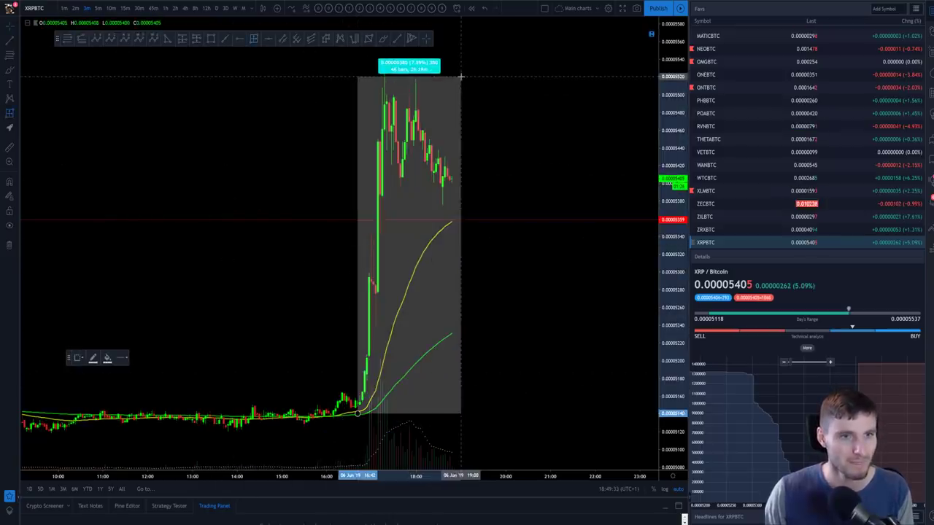
left_click(495, 79)
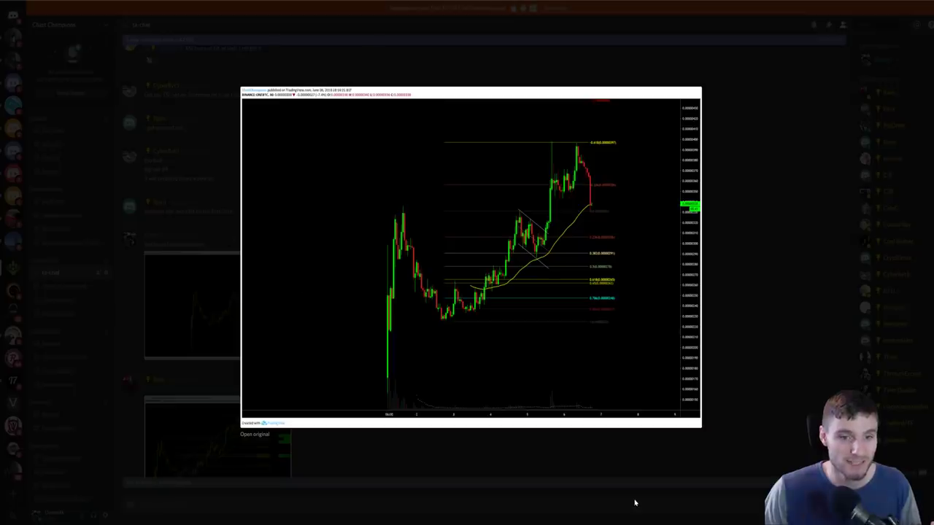
Step: Dismiss the enlarged chart image and scroll through the ta-chat messages
left_click(635, 503)
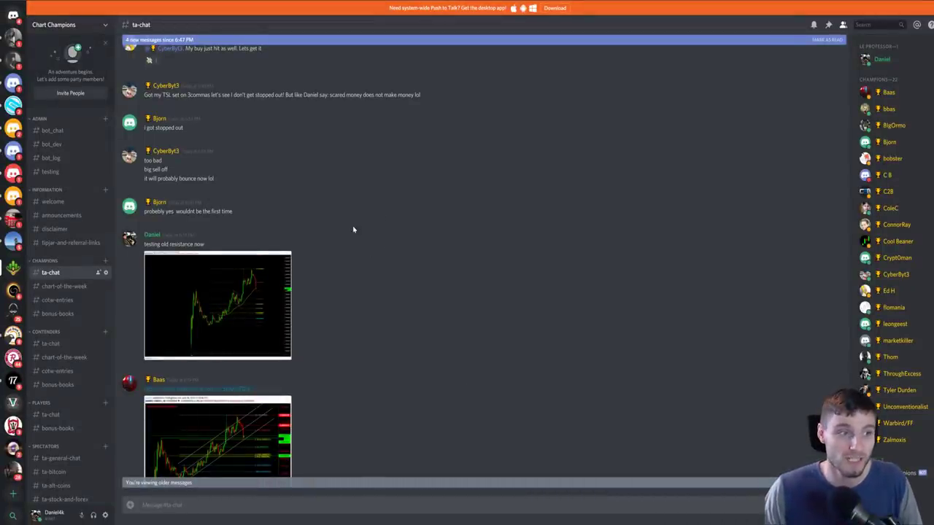
scroll(70, 357, "down", 5)
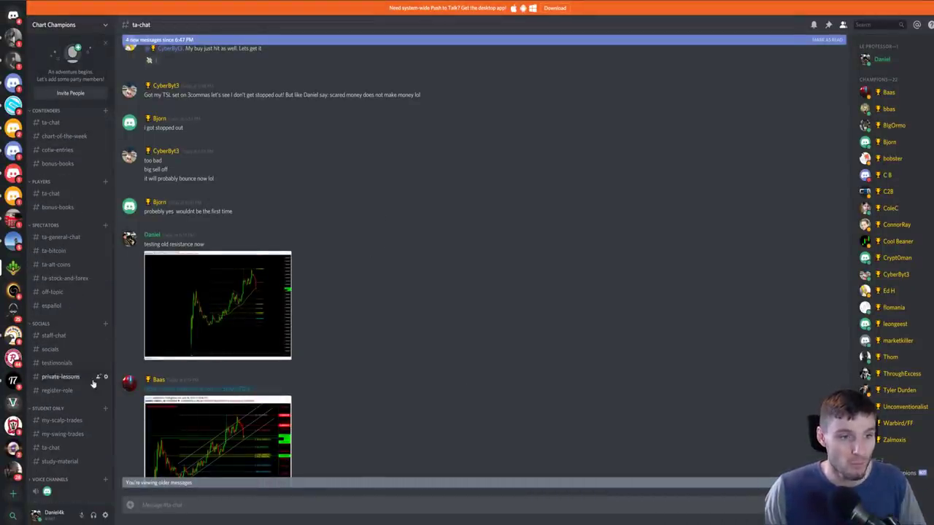
scroll(496, 228, "up", 3)
scroll(577, 175, "down", 7)
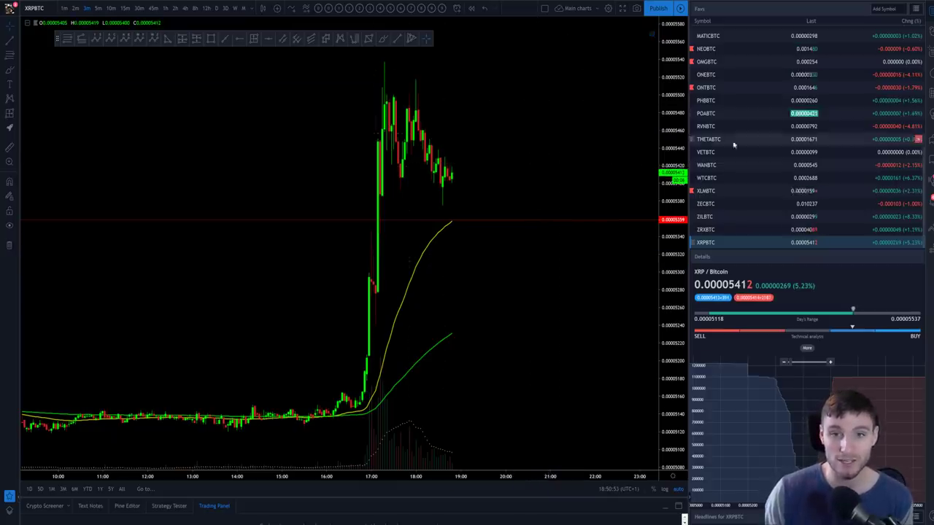
scroll(753, 161, "up", 3)
scroll(754, 160, "up", 2)
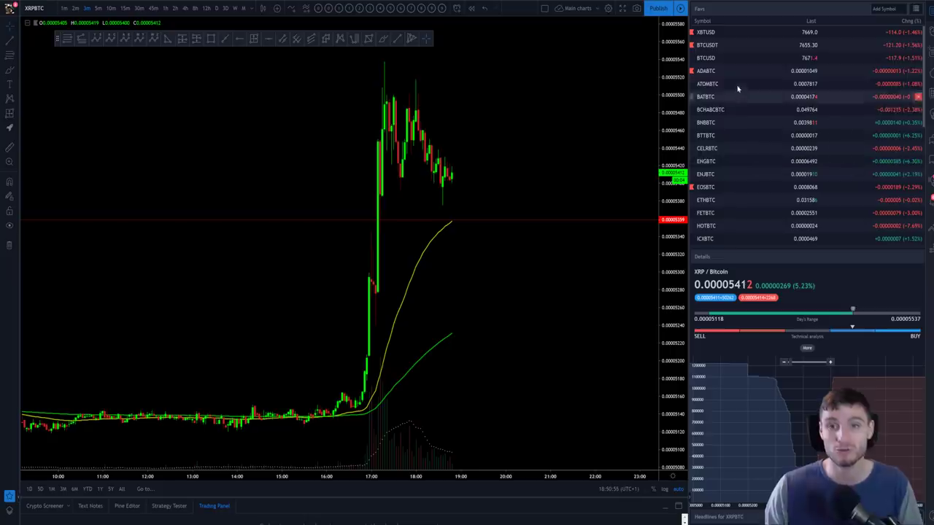